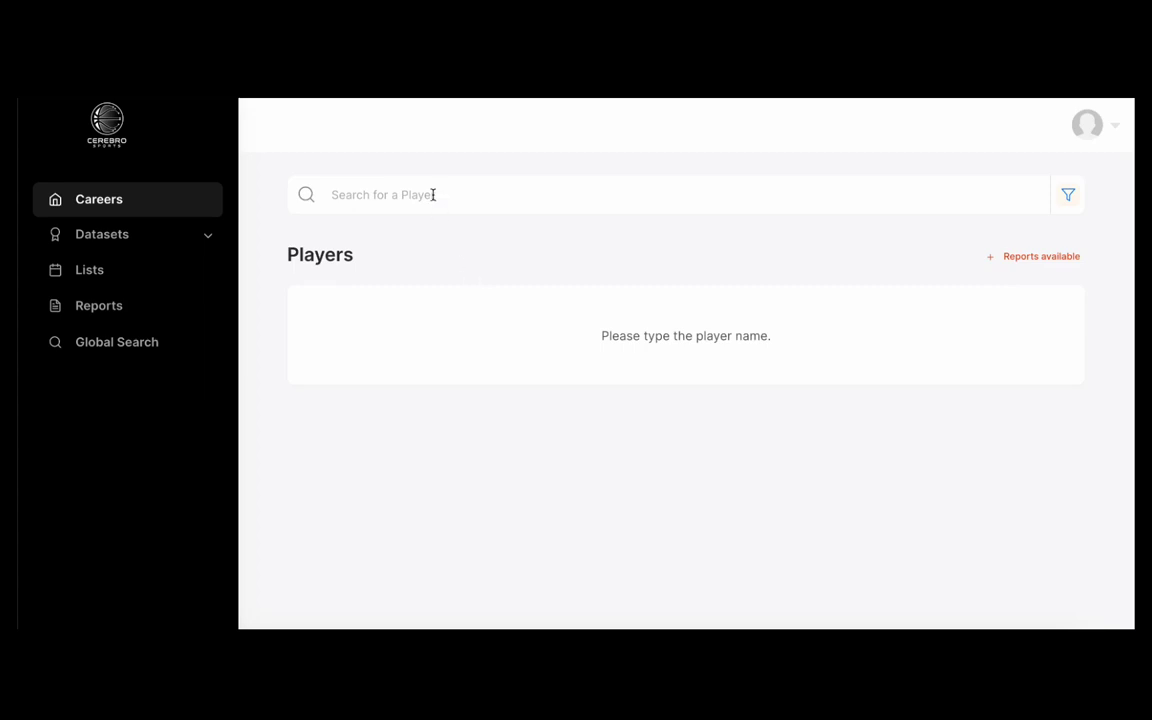
# Start a name search in the Careers player search box by typing 'L'.
pyautogui.click(433, 194)
pyautogui.write('Luka Doncic')
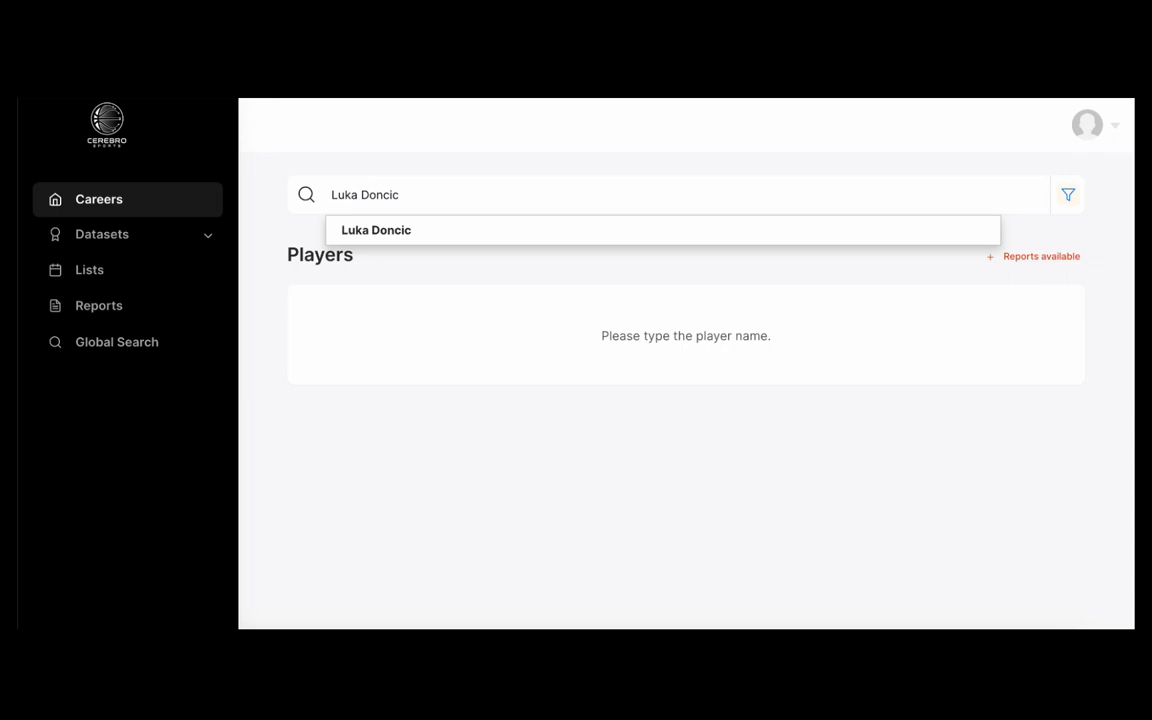
# Open the suggested player's career profile and scroll through his per-event RAM and C-RAM table.
pyautogui.click(458, 238)
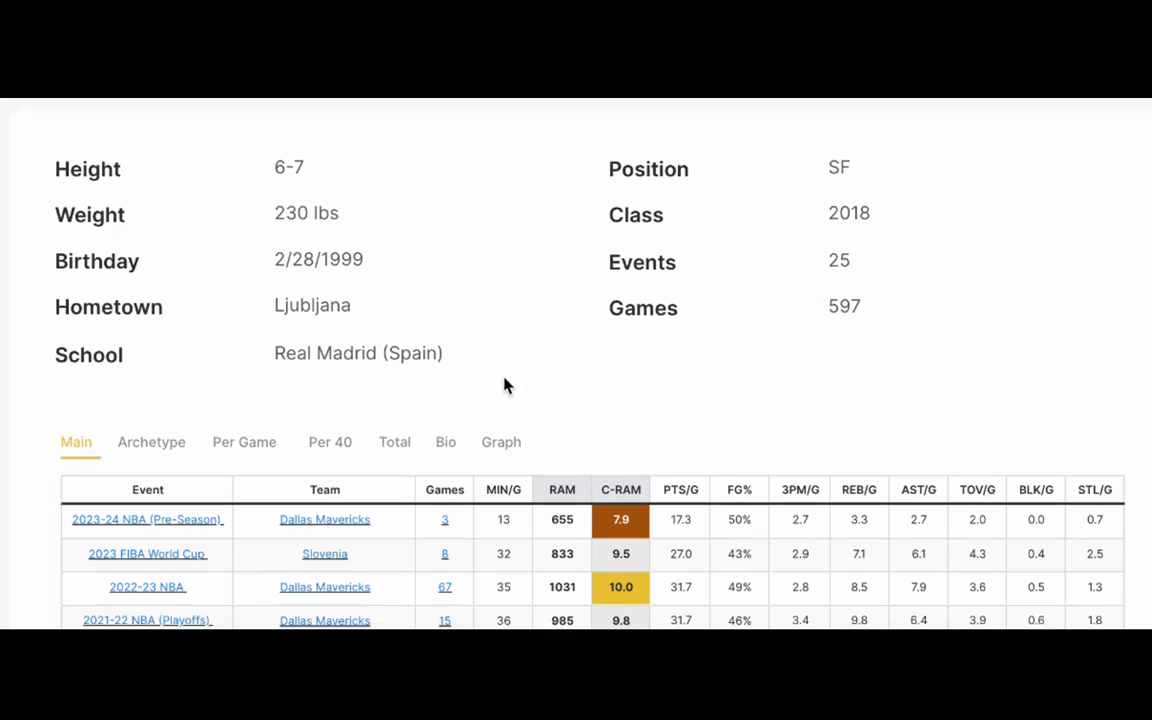
pyautogui.scroll(-5, 506, 386)
pyautogui.scroll(-3, 506, 386)
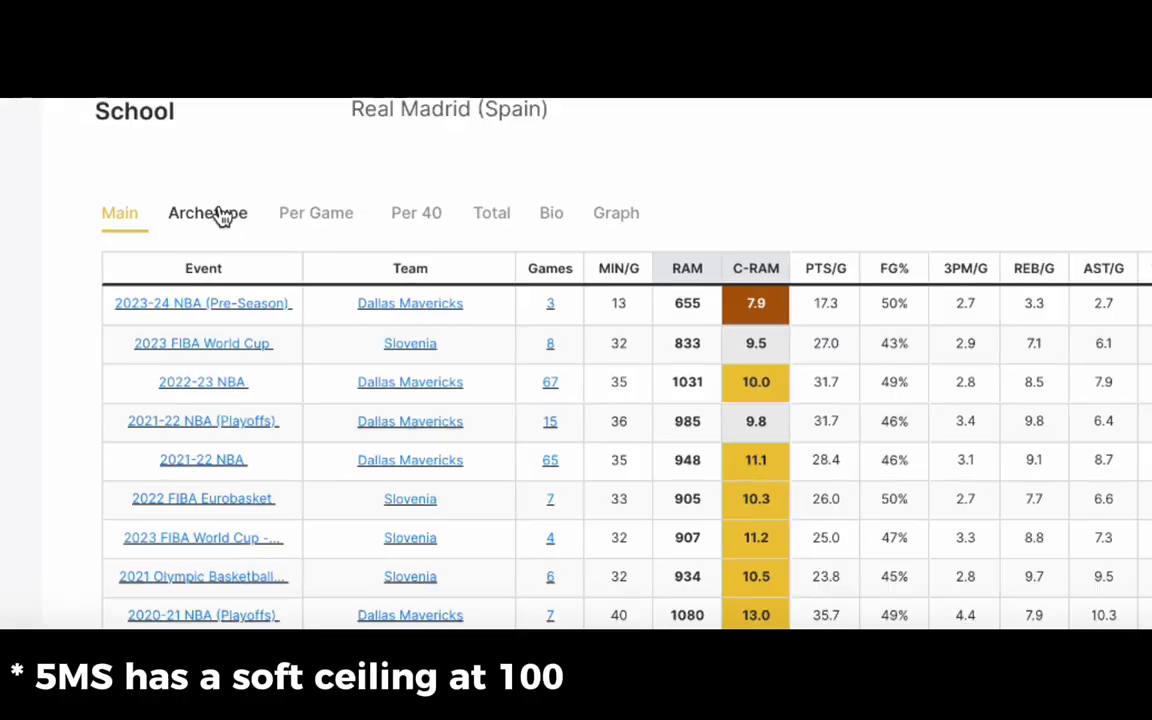
# Show the player's archetype stat columns with Expanded Stats included.
pyautogui.click(124, 230)
pyautogui.scroll(-1, 578, 438)
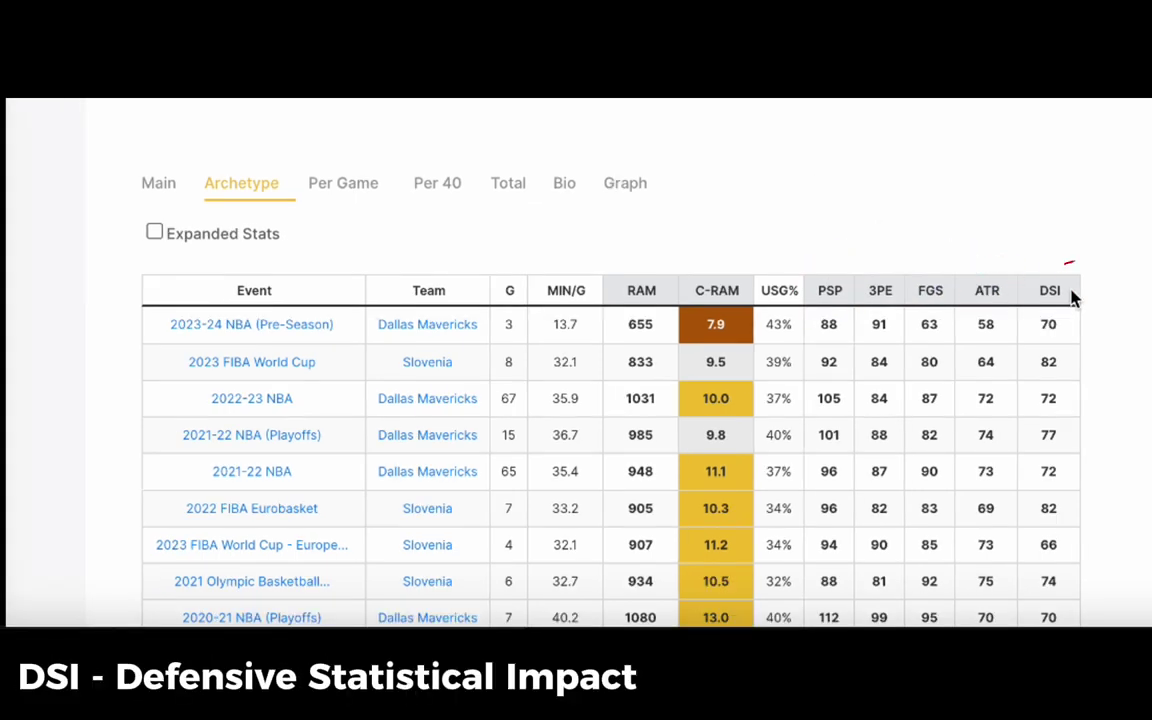
pyautogui.click(154, 233)
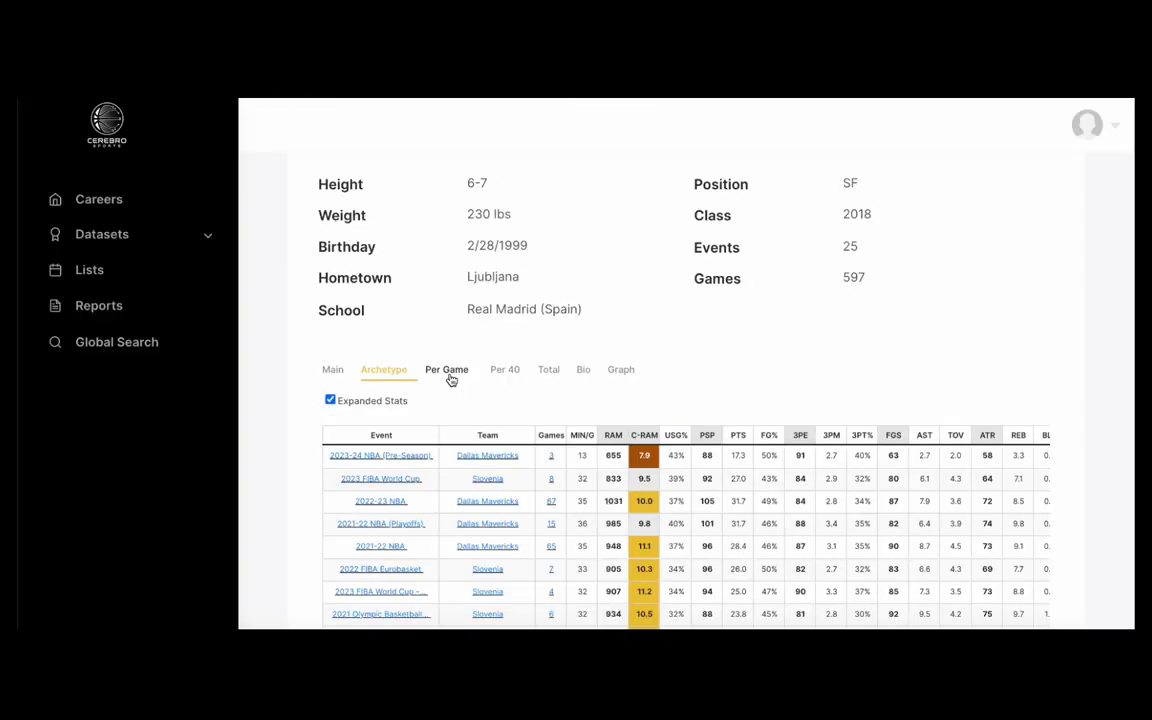
# Review the Per Game, Per 40 and Graph views, then return to the Main stats table.
pyautogui.click(224, 233)
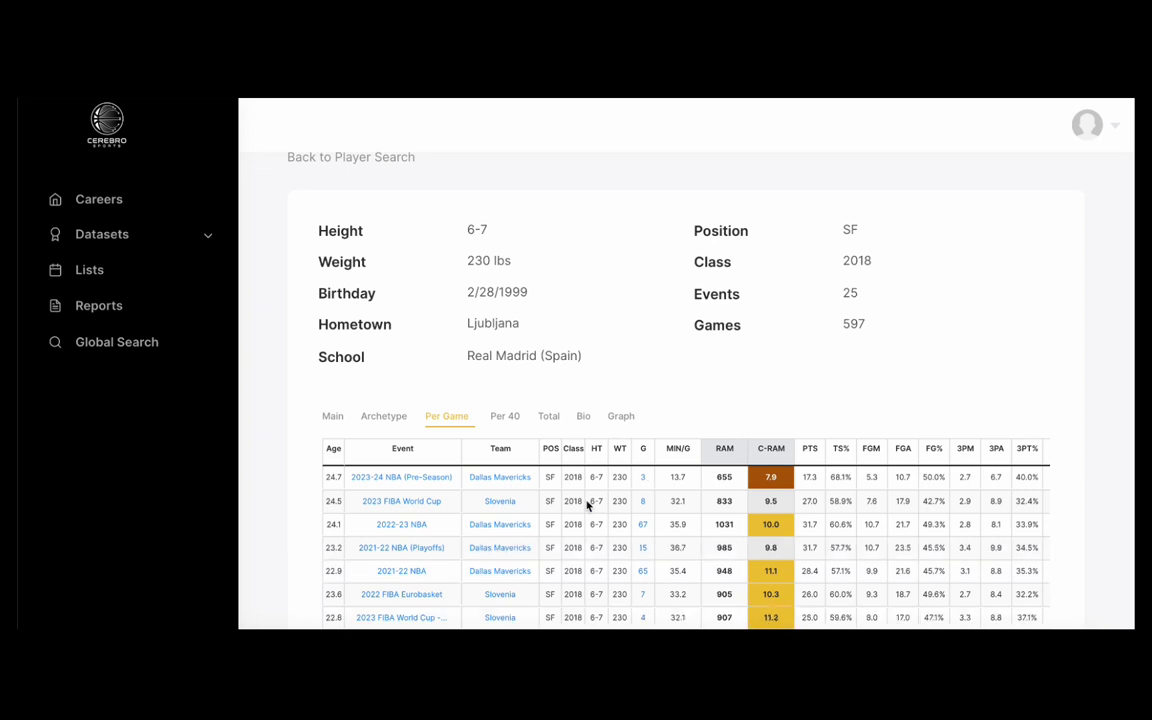
pyautogui.scroll(-1, 587, 506)
pyautogui.click(505, 340)
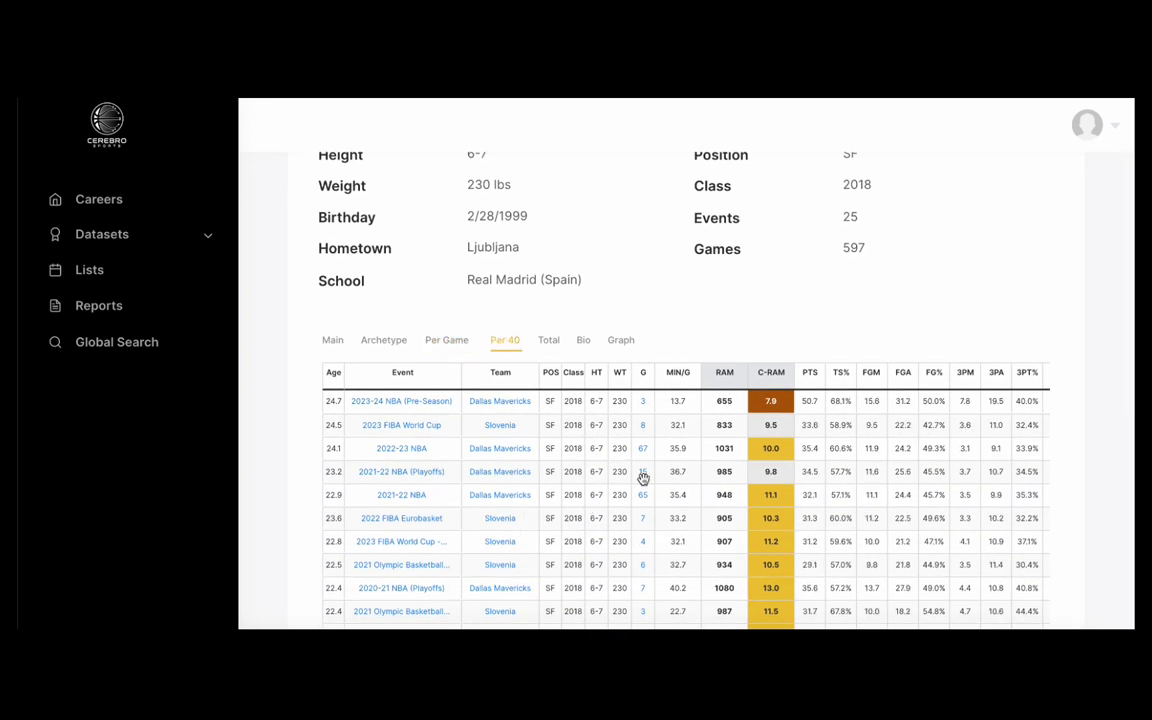
pyautogui.click(621, 340)
pyautogui.scroll(-2, 663, 484)
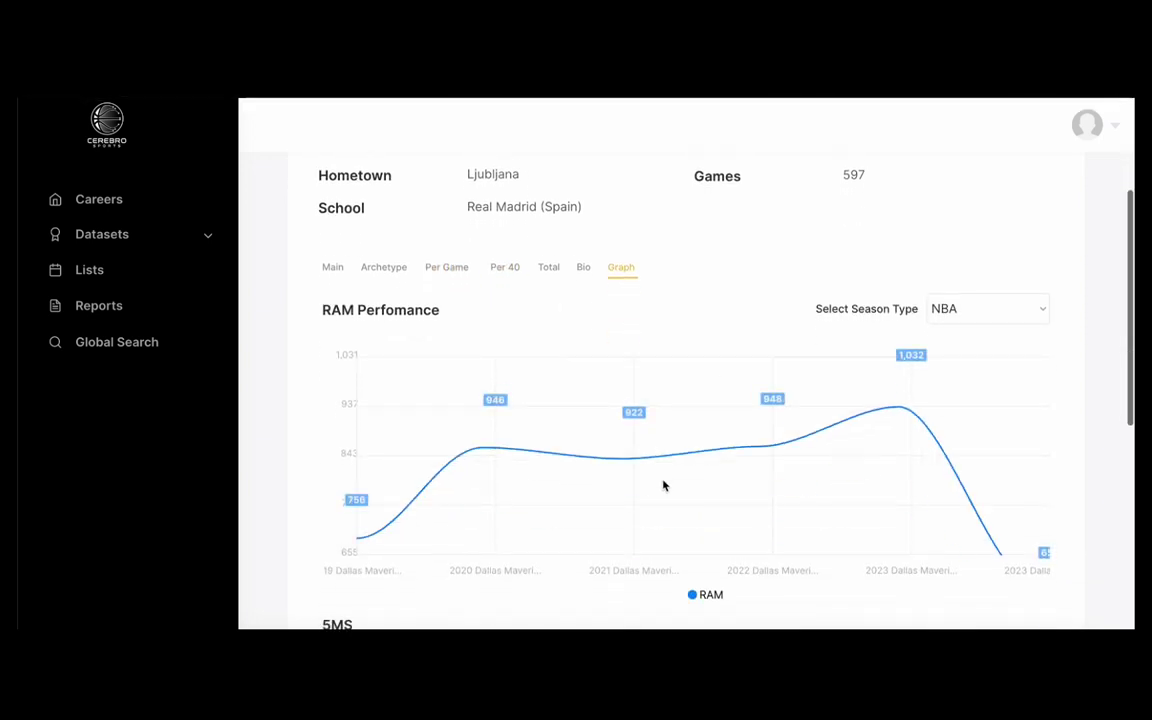
pyautogui.scroll(-3, 663, 485)
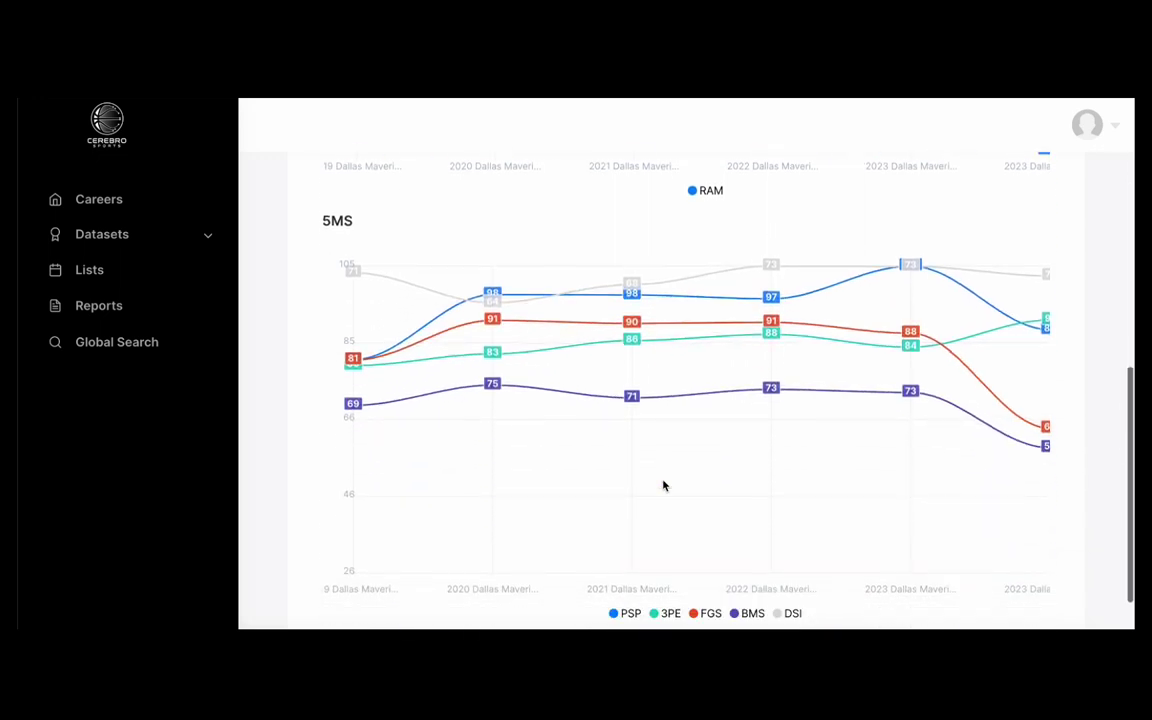
pyautogui.scroll(5, 663, 485)
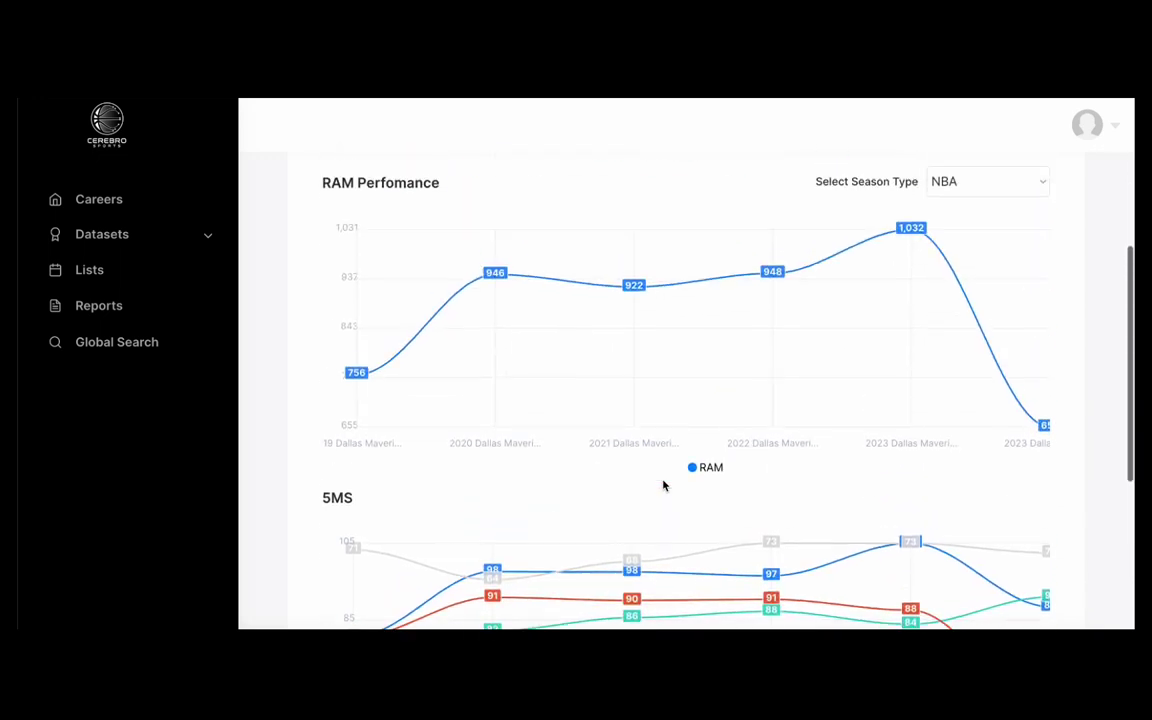
pyautogui.click(333, 347)
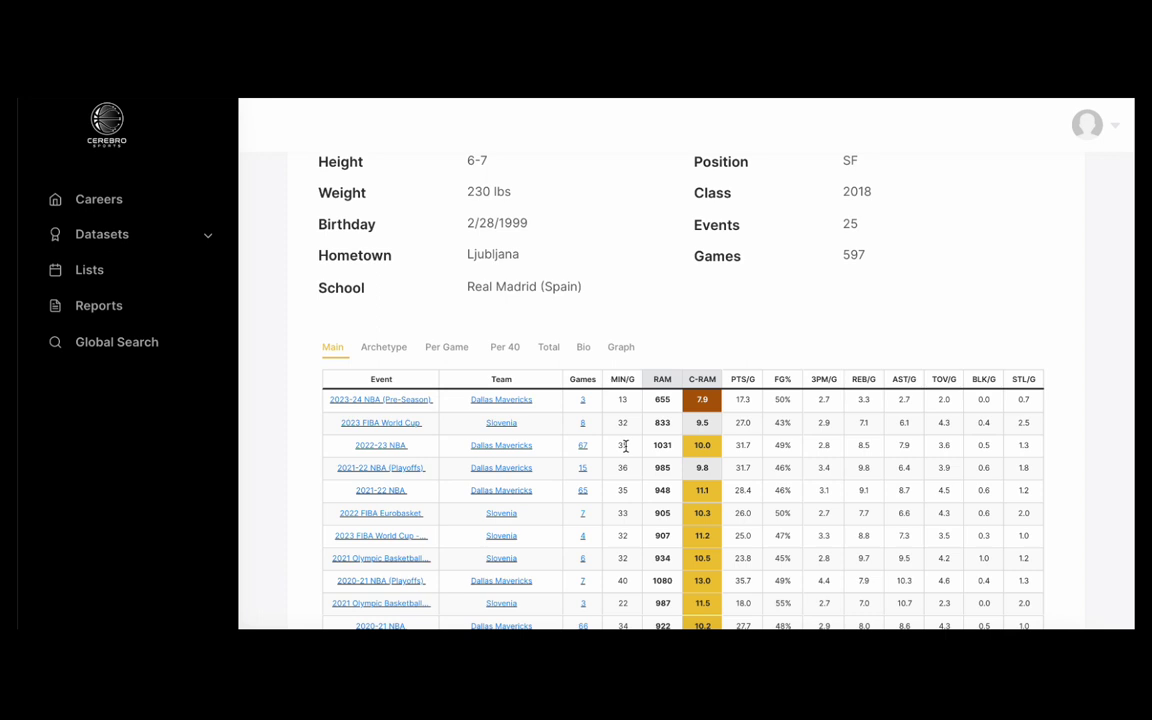
# Expand Collegiate - M and Professional in Datasets and open the NBA Regular season dataset.
pyautogui.scroll(-1, 560, 402)
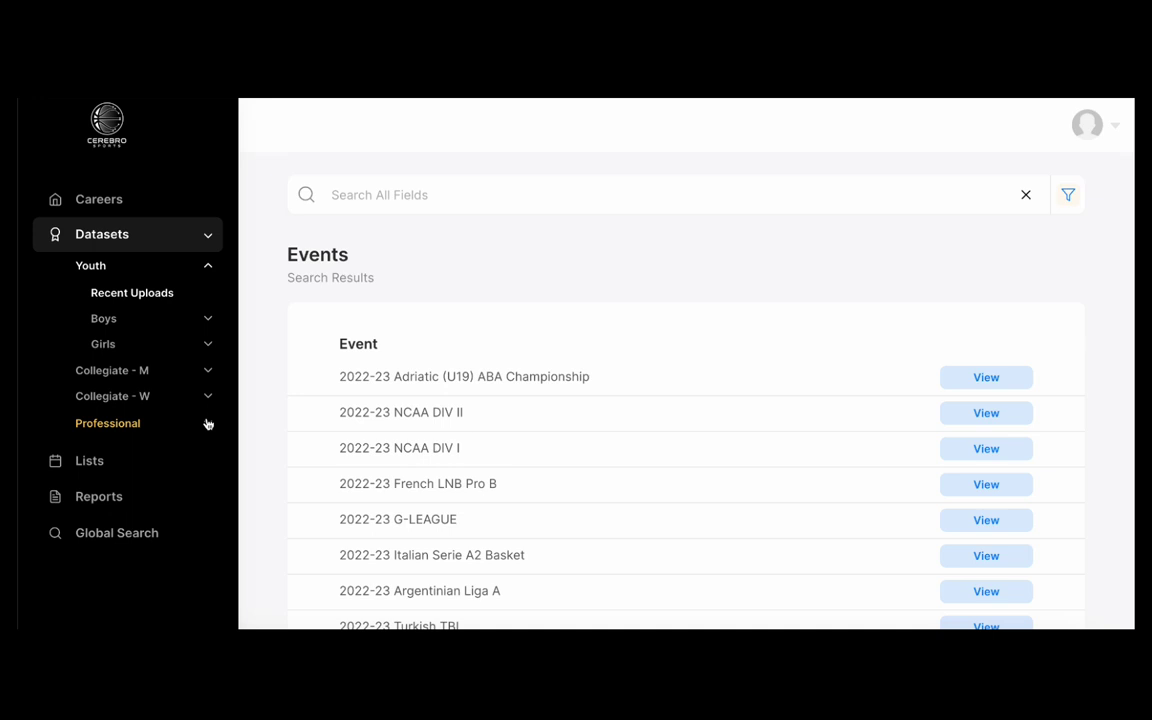
pyautogui.click(207, 371)
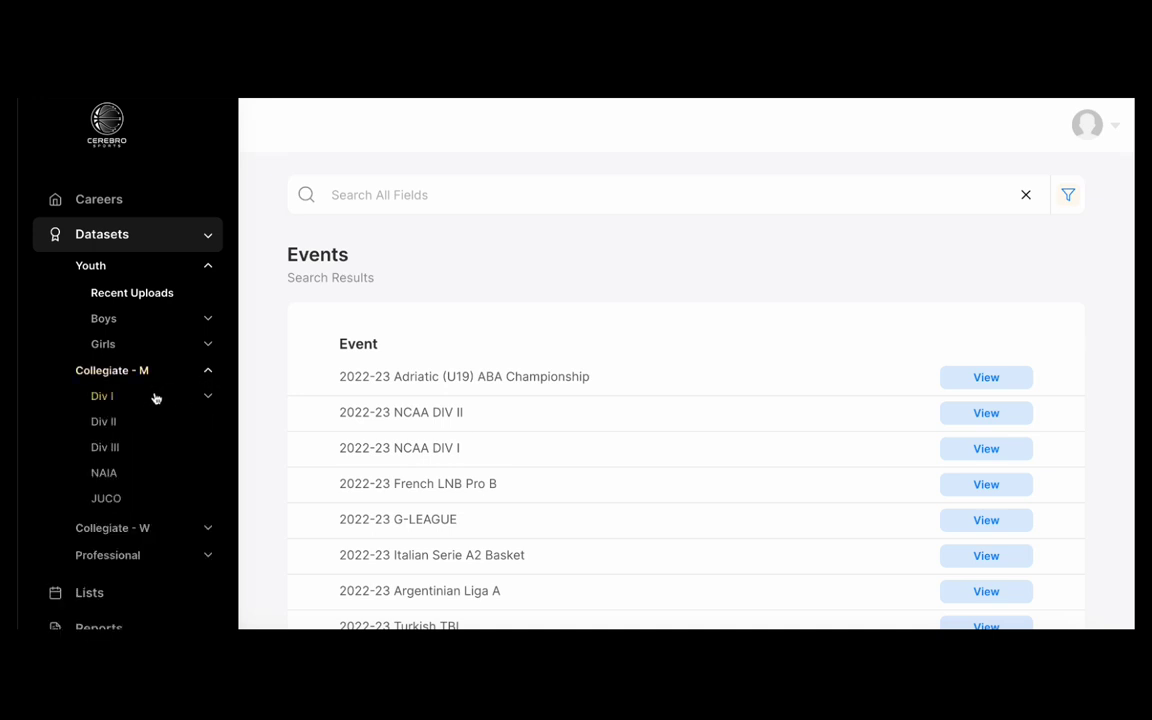
pyautogui.scroll(-1, 145, 525)
pyautogui.click(203, 476)
pyautogui.click(115, 505)
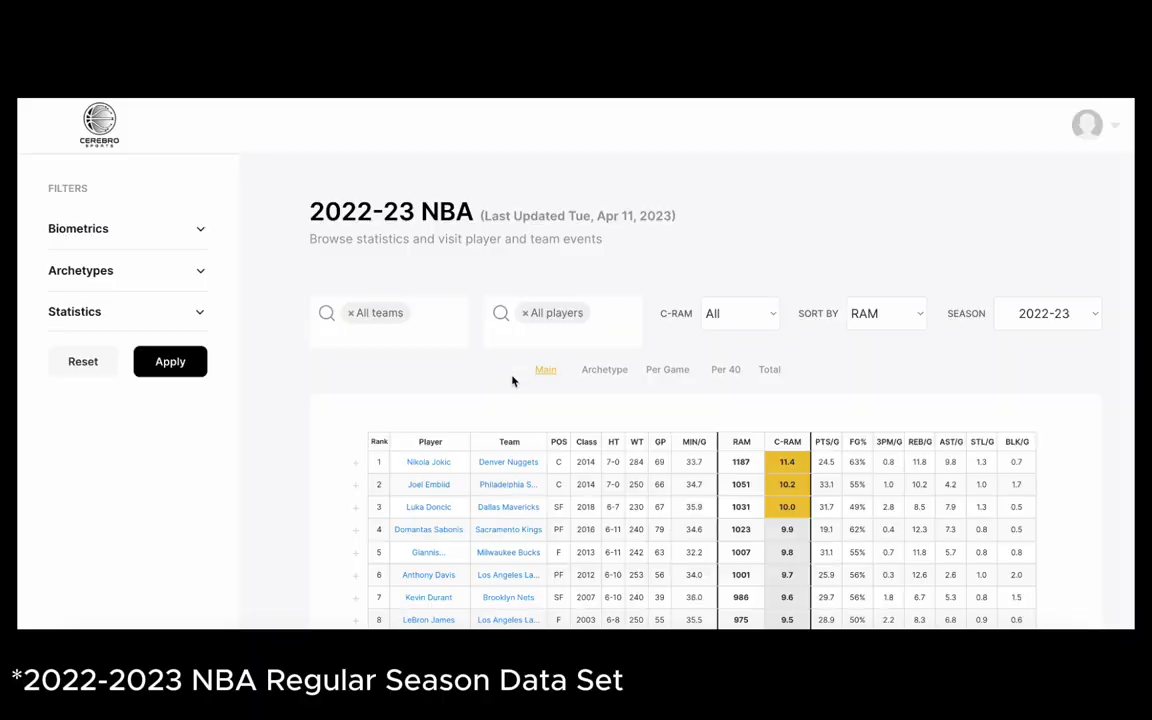
pyautogui.scroll(-1, 508, 380)
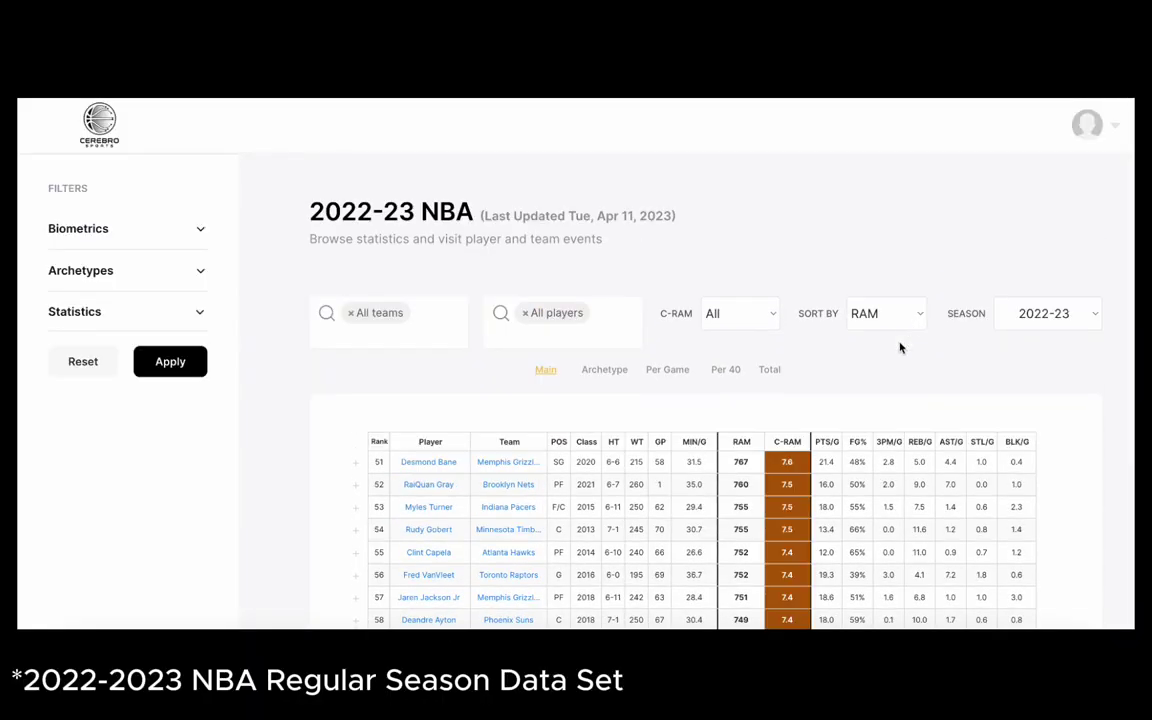
pyautogui.click(895, 316)
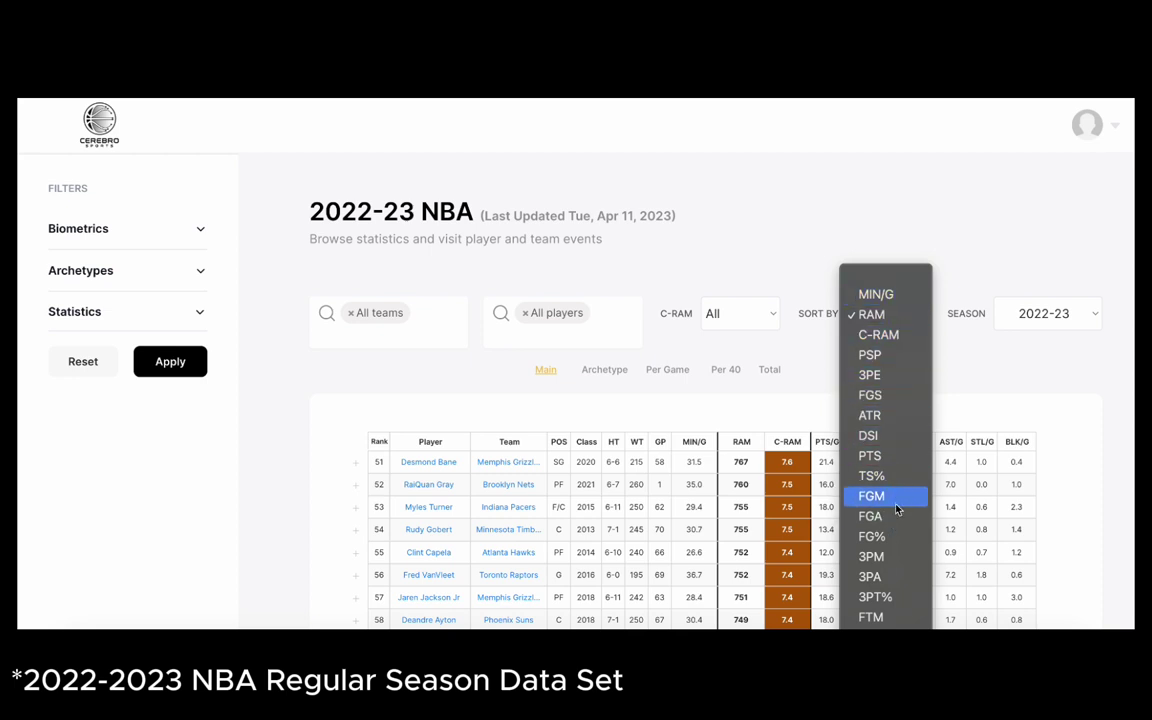
pyautogui.scroll(-5, 893, 570)
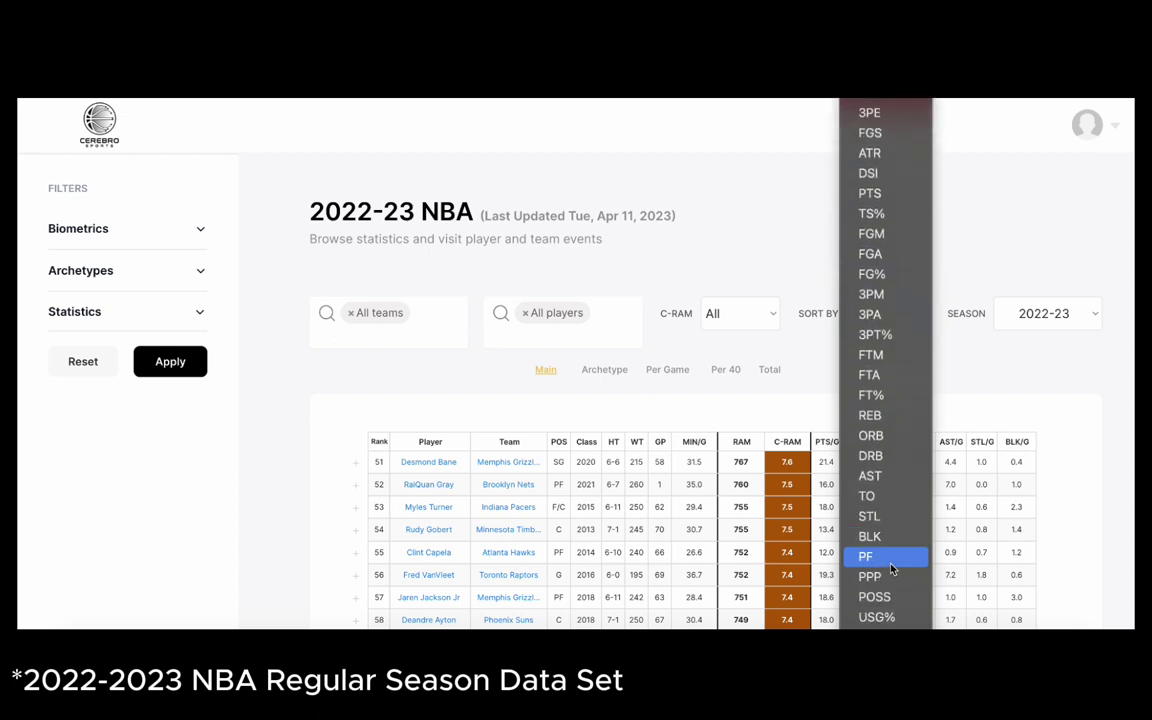
pyautogui.click(989, 398)
pyautogui.click(1040, 316)
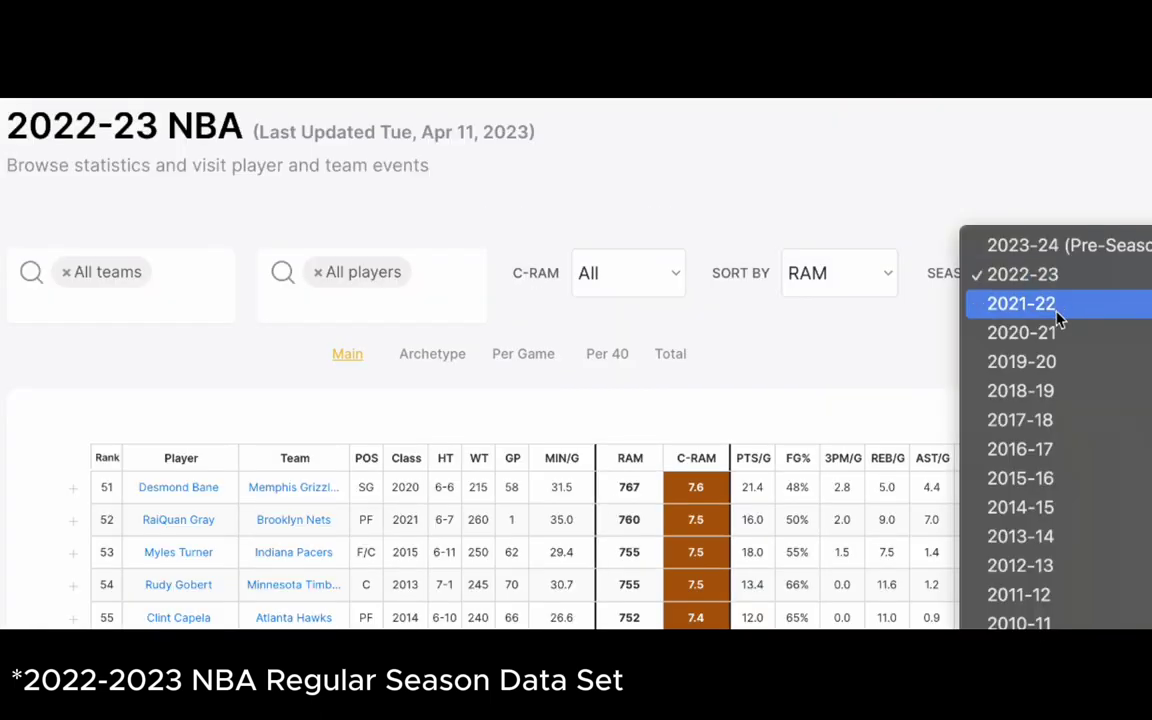
pyautogui.scroll(-8, 1050, 478)
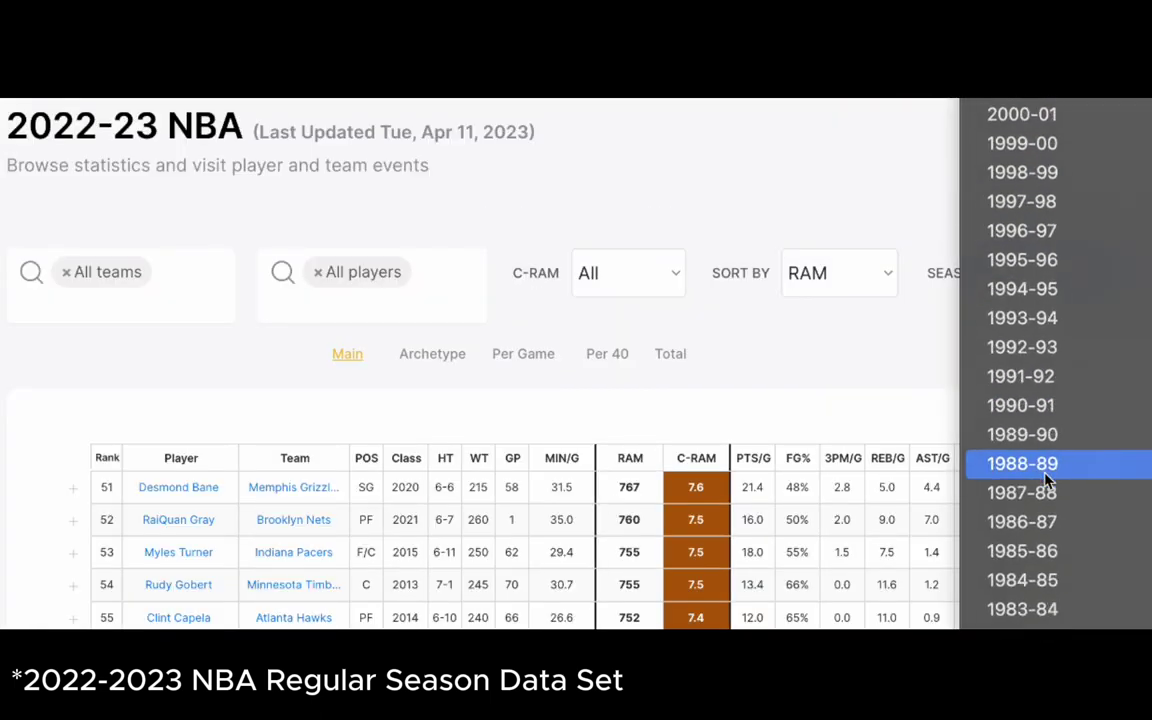
pyautogui.click(938, 380)
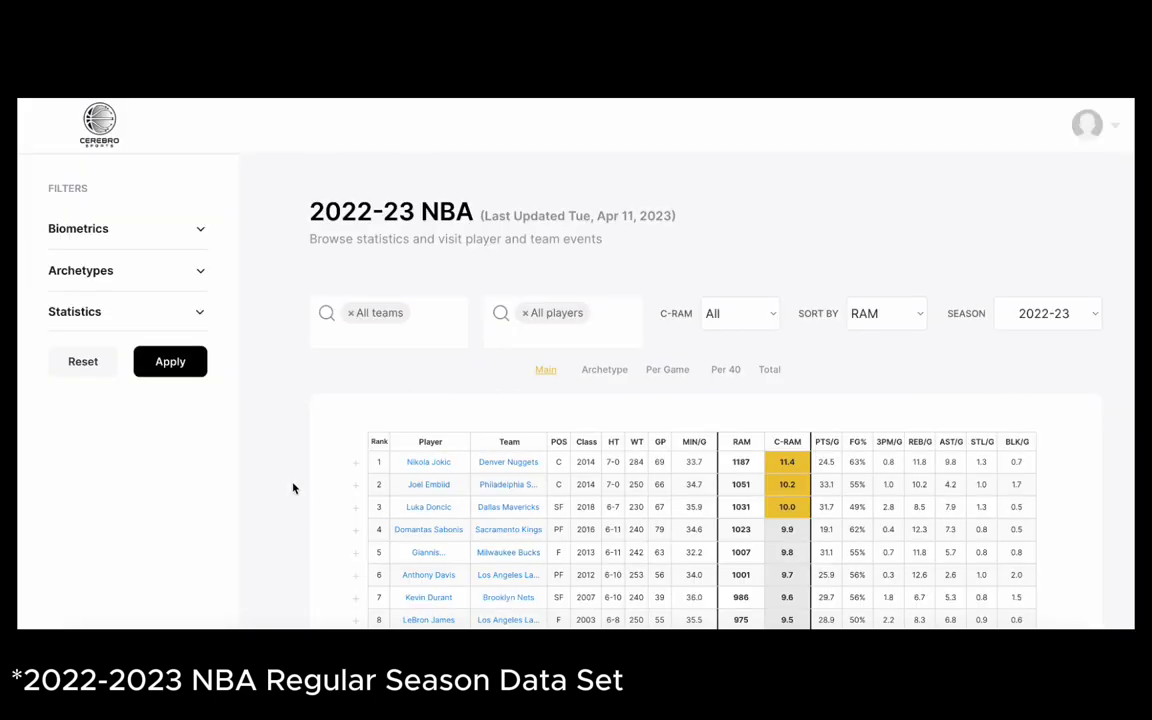
pyautogui.scroll(-1, 293, 488)
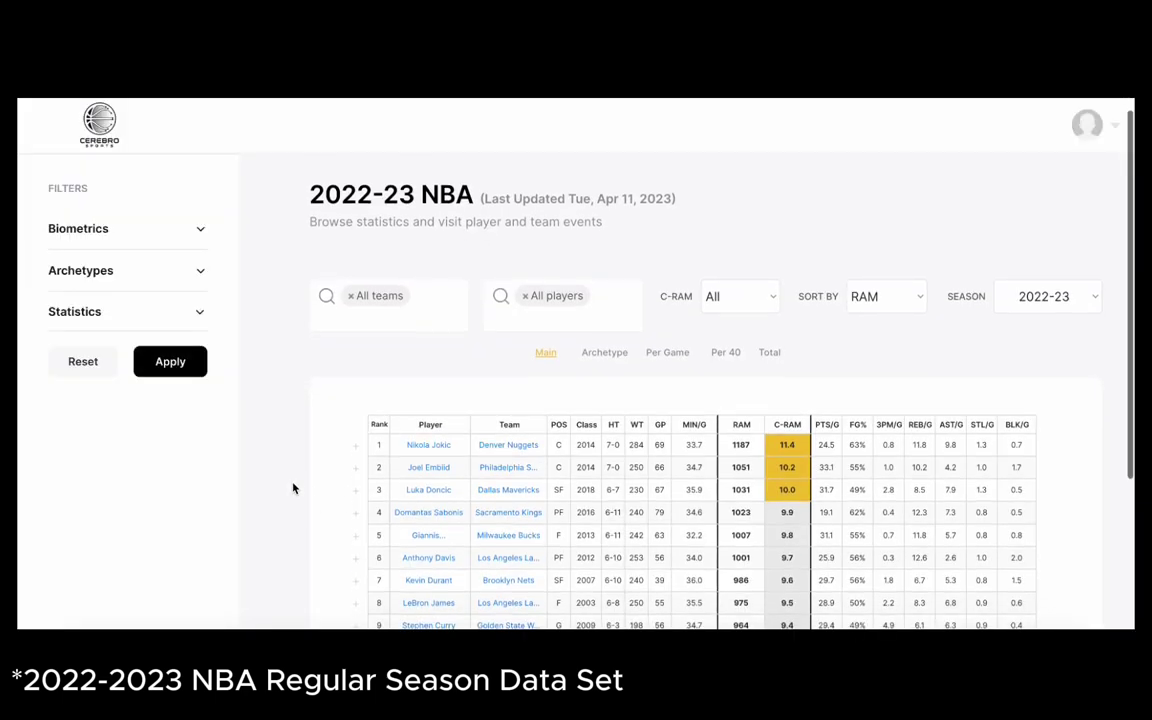
pyautogui.click(353, 320)
pyautogui.click(365, 360)
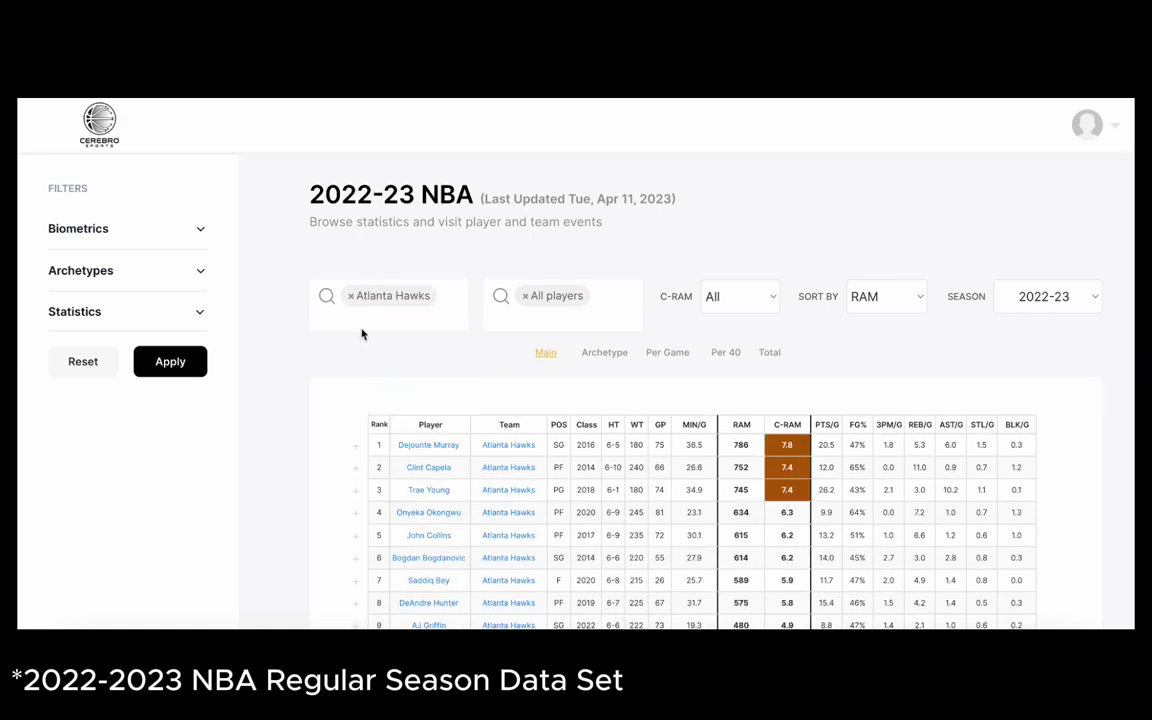
pyautogui.click(362, 325)
pyautogui.click(367, 358)
pyautogui.scroll(-5, 368, 465)
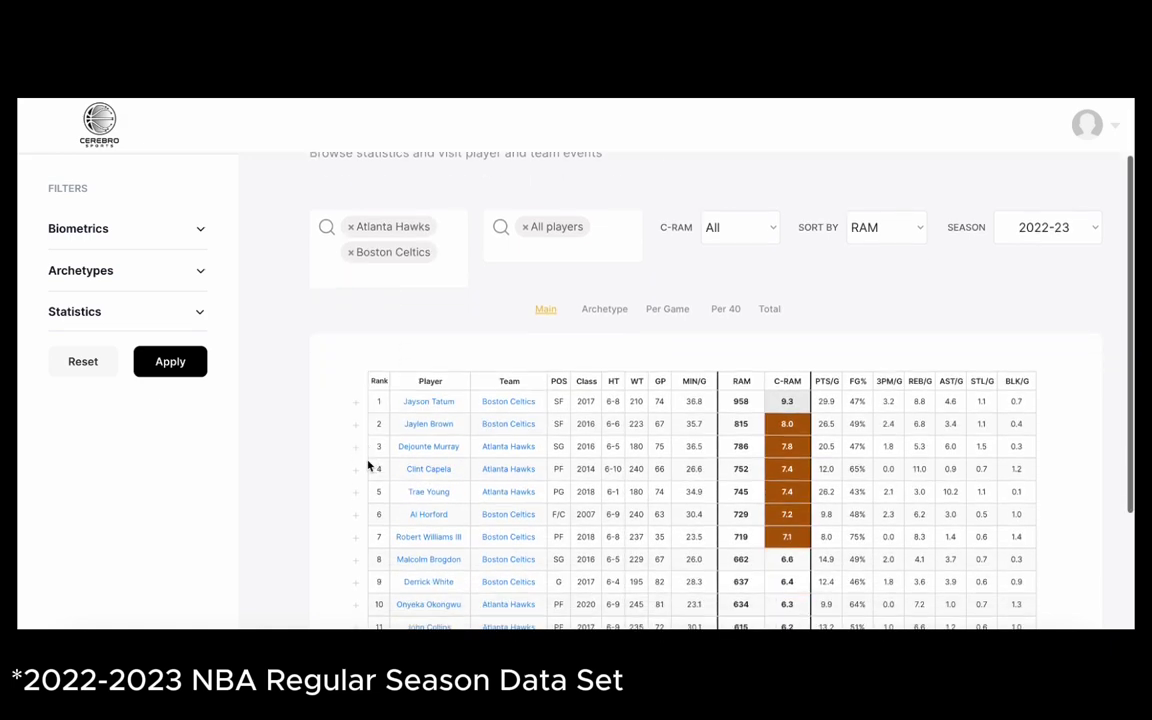
pyautogui.scroll(-2, 368, 465)
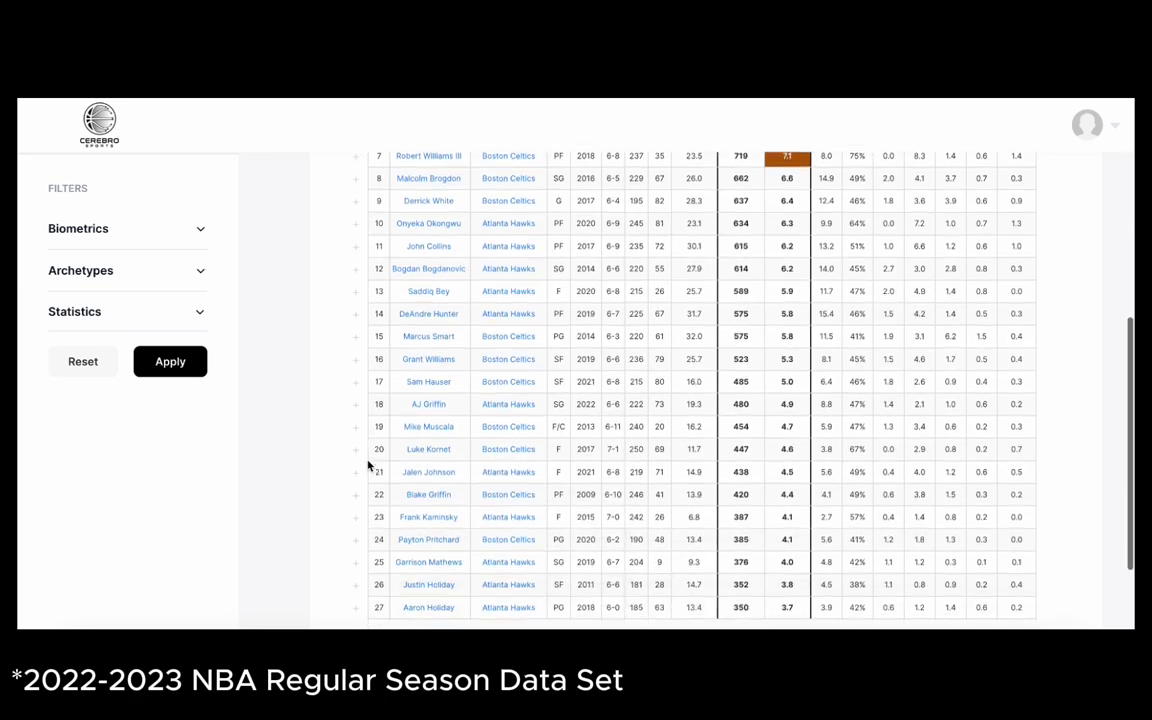
pyautogui.scroll(4, 368, 465)
pyautogui.scroll(3, 368, 465)
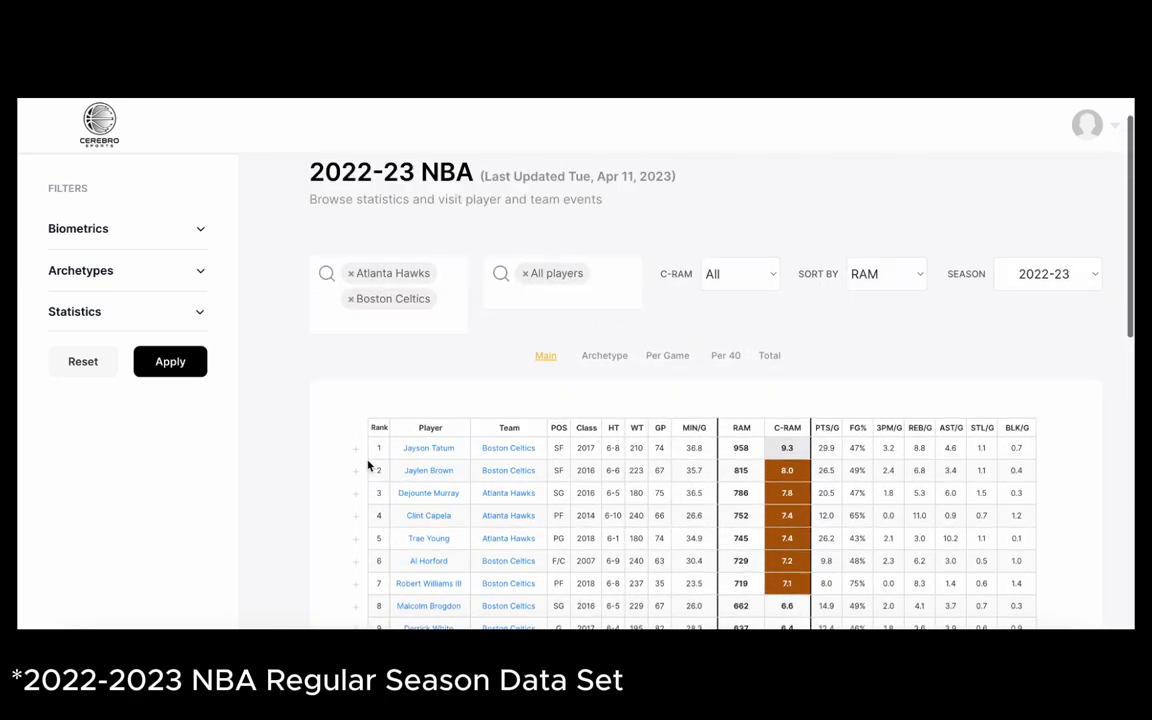
pyautogui.click(350, 327)
# Remove the Atlanta Hawks team filter and filter the table to the Denver Nuggets forward.
pyautogui.click(350, 300)
pyautogui.click(463, 340)
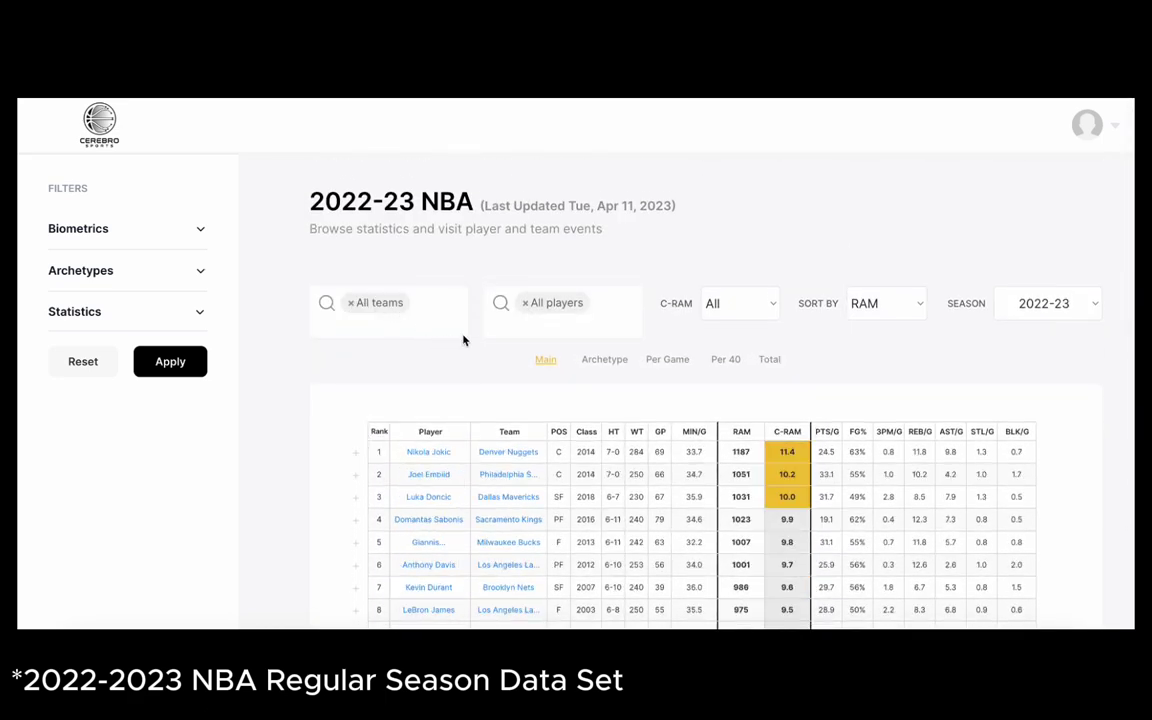
pyautogui.click(515, 323)
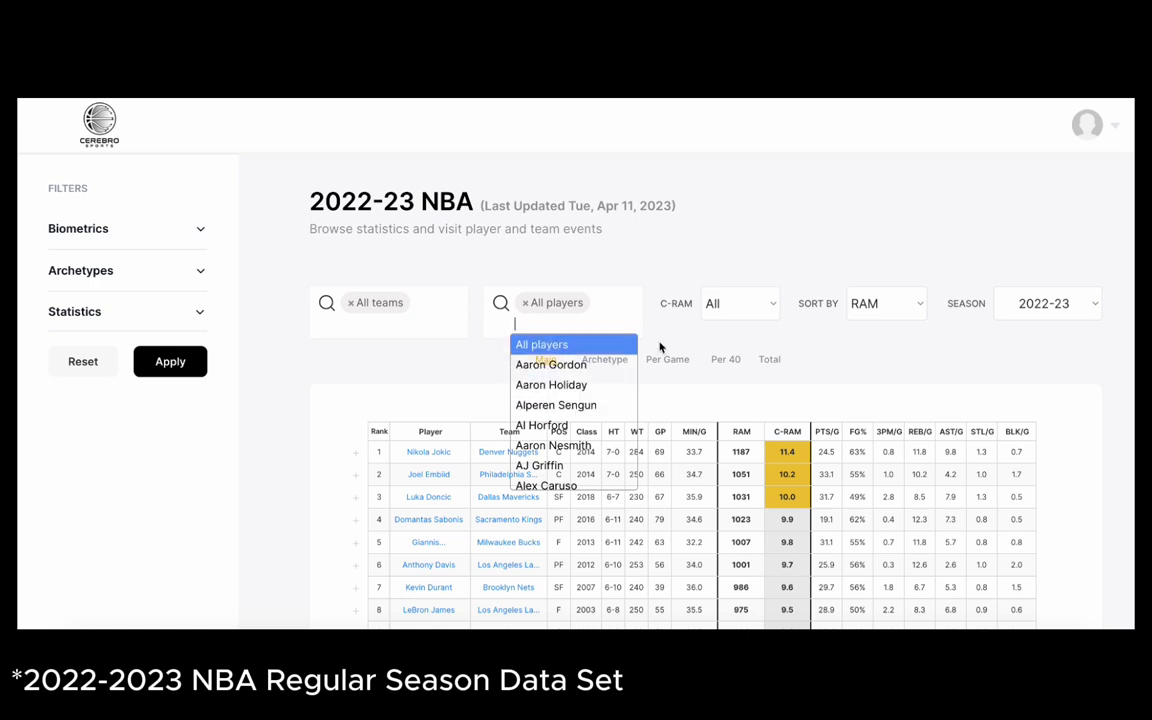
pyautogui.click(578, 365)
# Add the Atlanta Hawks guard to the player filter, then remove one player chip.
pyautogui.click(555, 324)
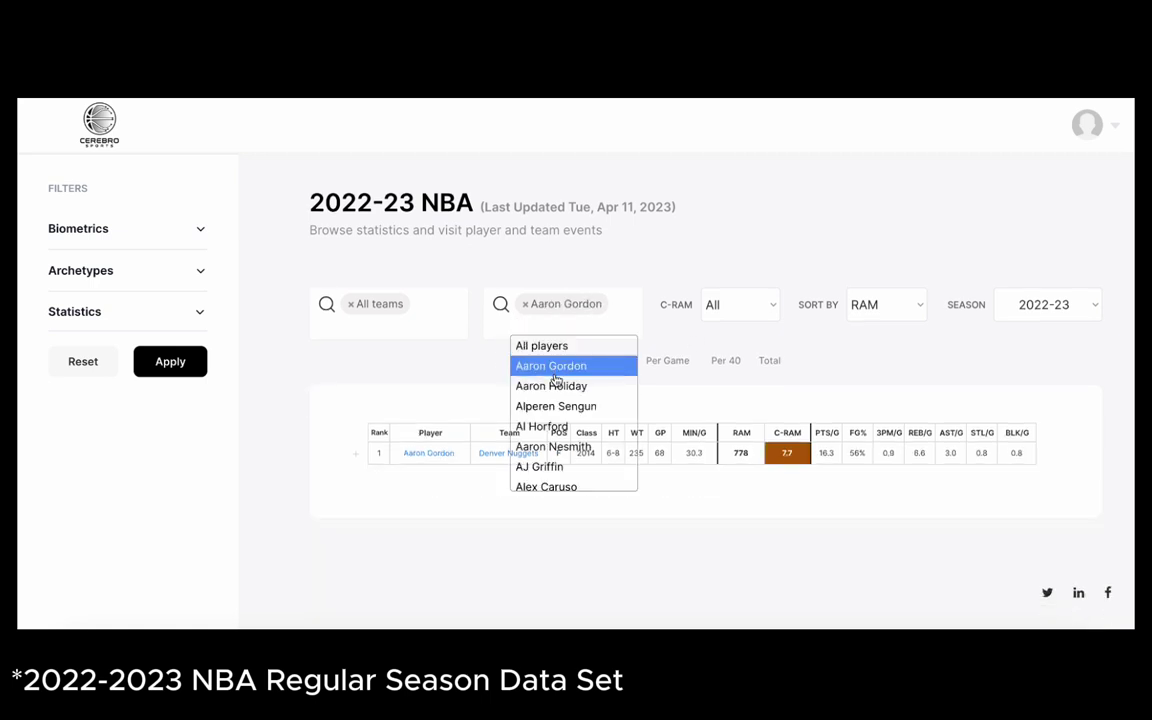
pyautogui.click(555, 384)
pyautogui.scroll(-1, 400, 480)
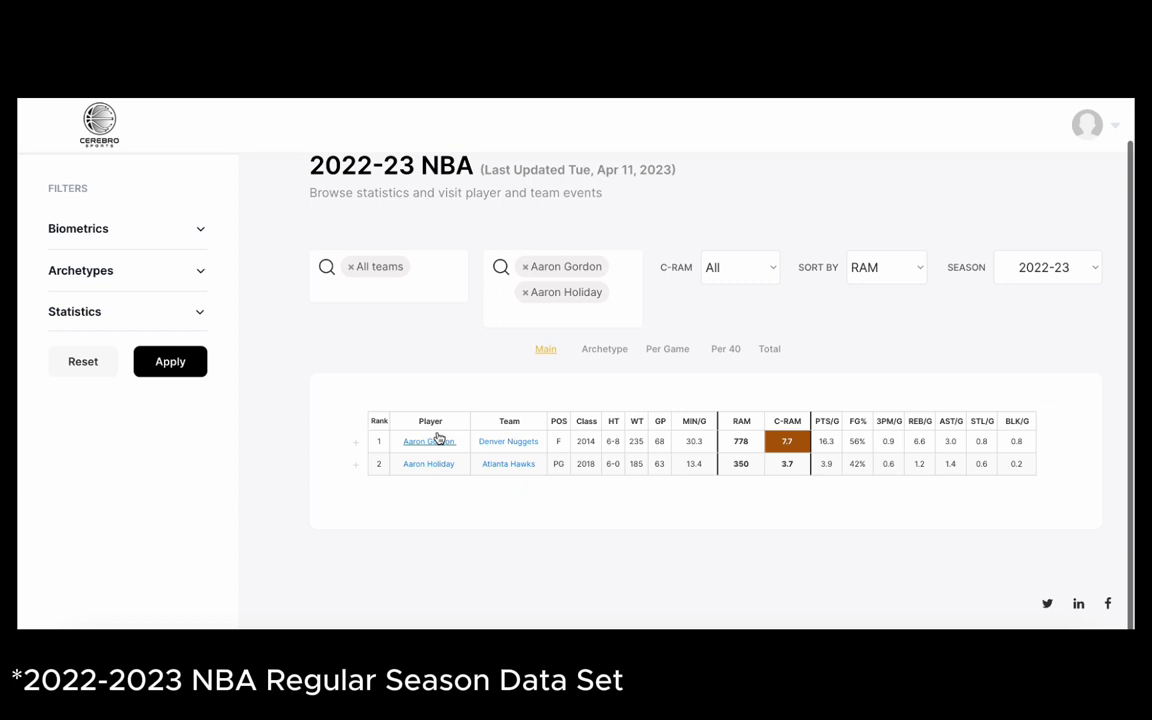
pyautogui.click(525, 300)
# Clear the last player chip and cycle the C-RAM filter through Gold, Silver and Bronze.
pyautogui.click(524, 304)
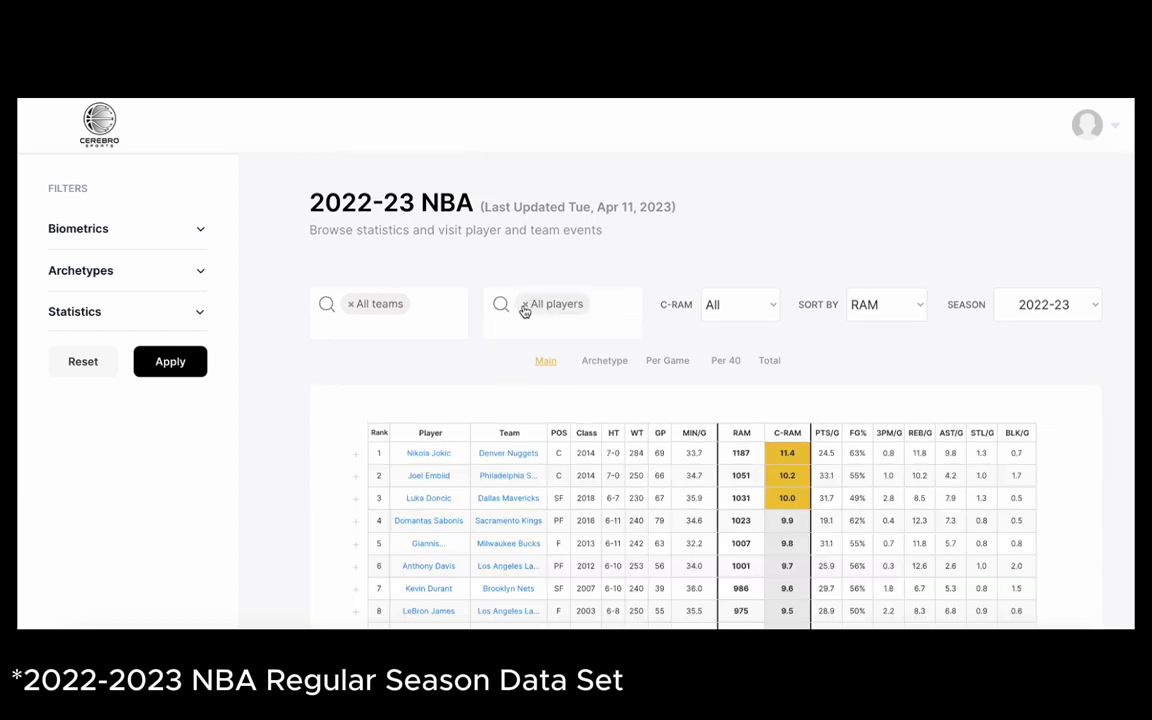
pyautogui.click(751, 316)
pyautogui.click(753, 326)
pyautogui.click(756, 326)
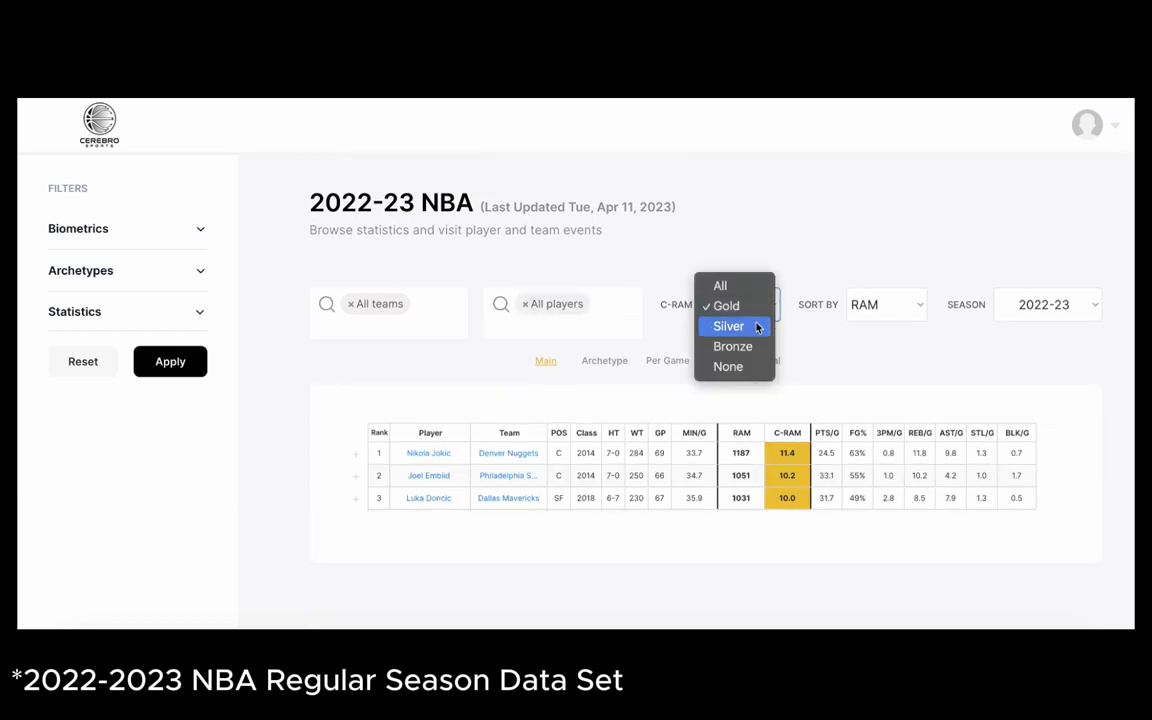
pyautogui.click(756, 326)
pyautogui.scroll(-5, 755, 340)
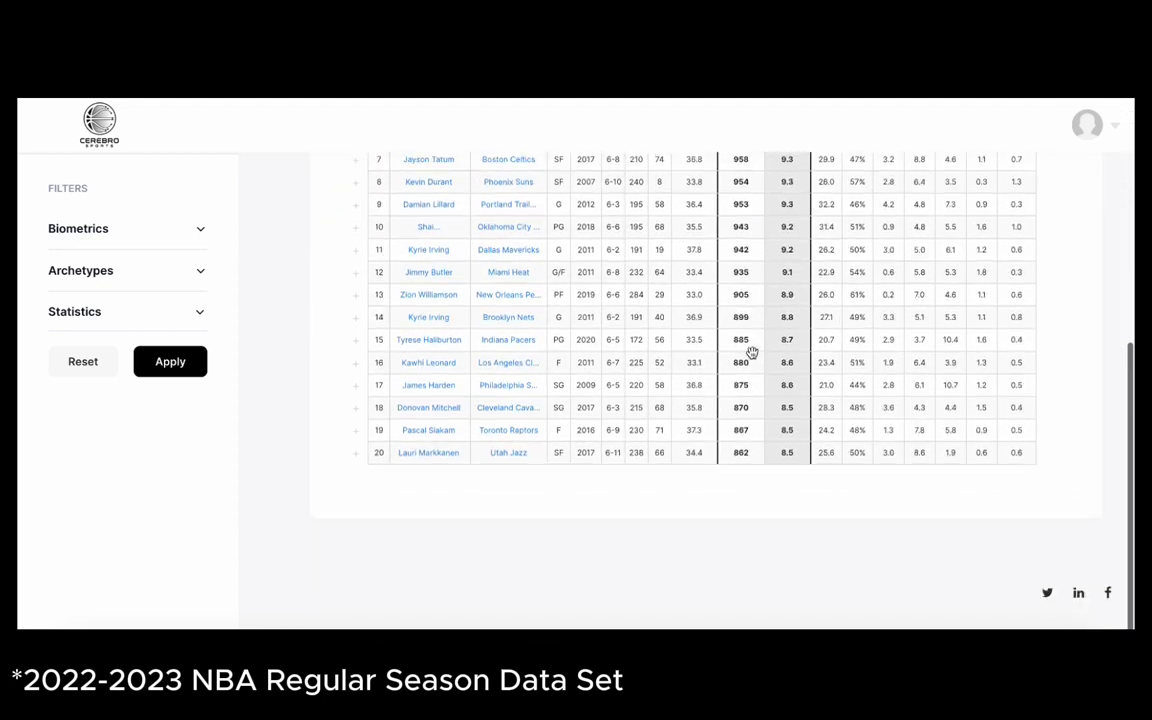
pyautogui.scroll(5, 751, 352)
pyautogui.click(745, 285)
pyautogui.click(751, 306)
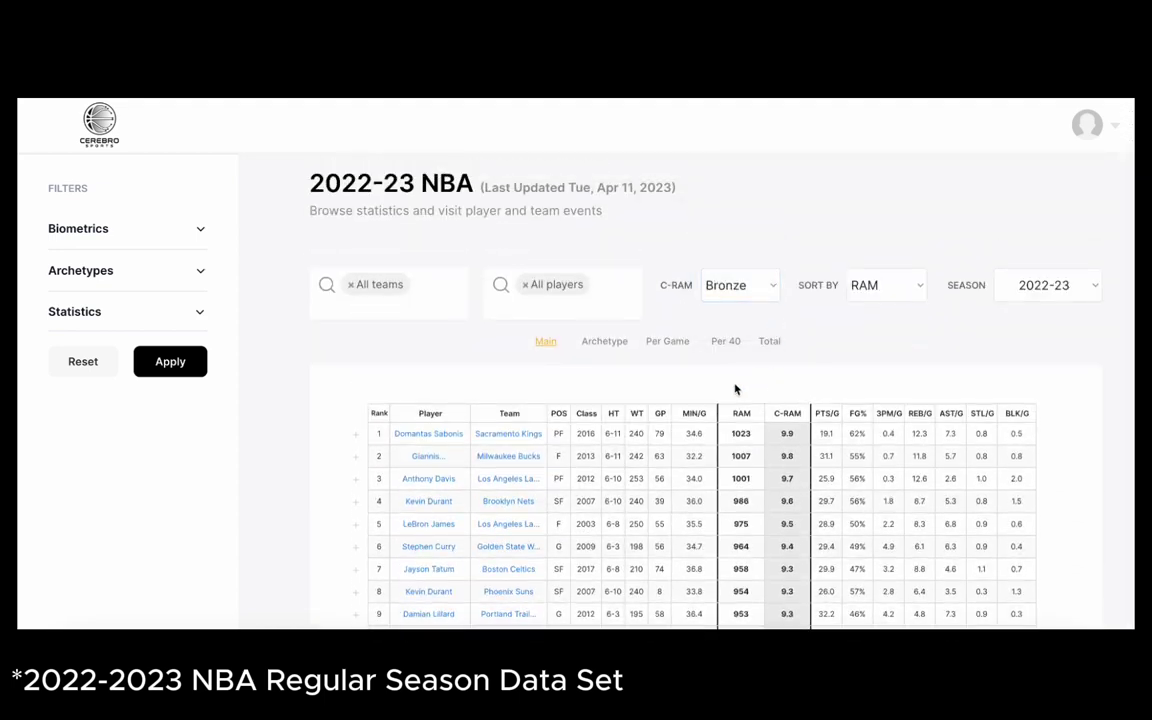
pyautogui.scroll(-5, 737, 390)
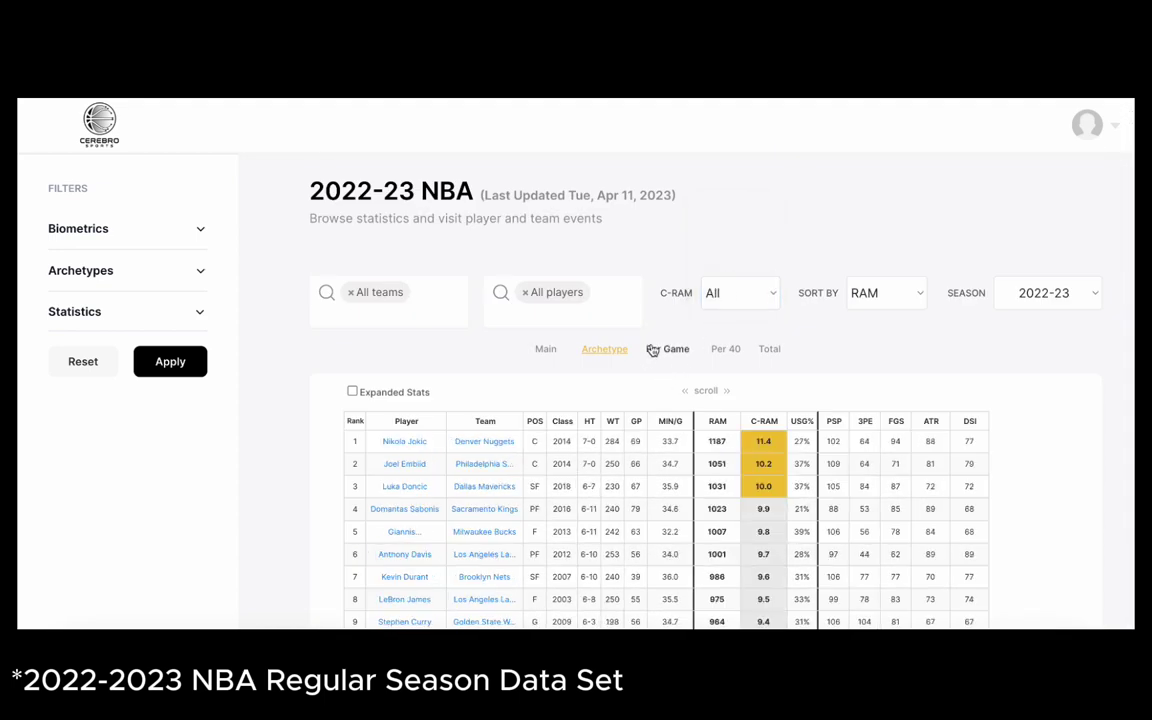
# View Per Game and Per 40 stats and scroll the Nuggets page down to Team Leaders.
pyautogui.click(664, 349)
pyautogui.click(725, 349)
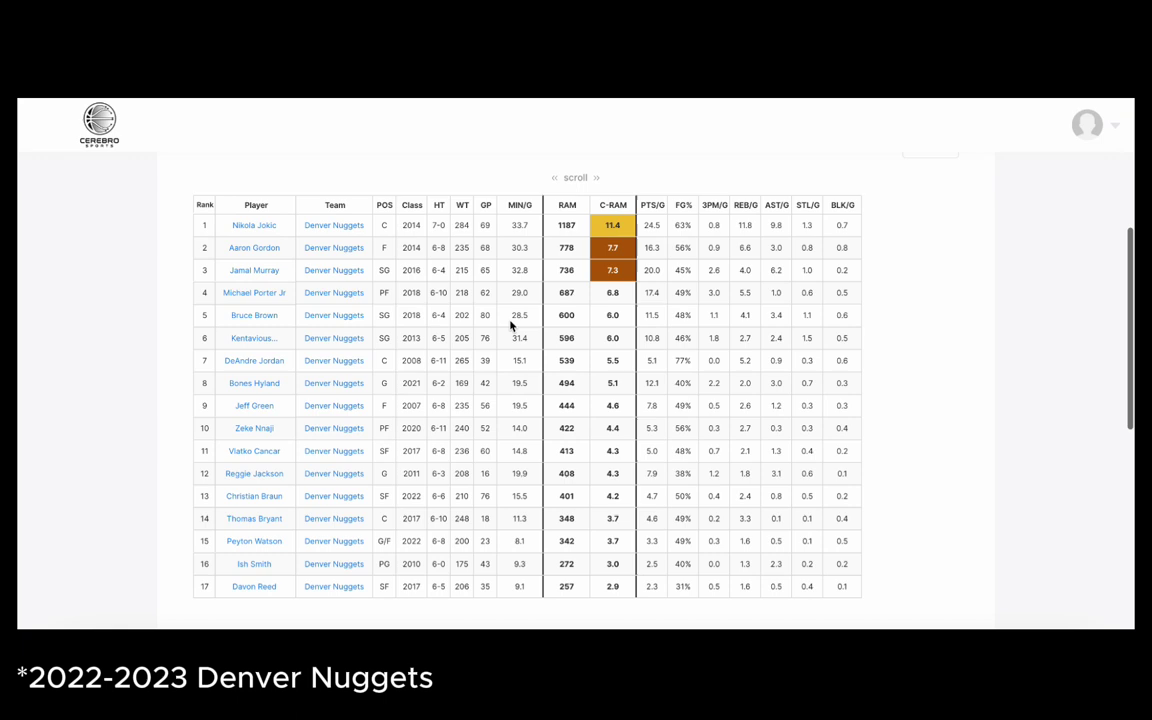
pyautogui.scroll(-5, 509, 327)
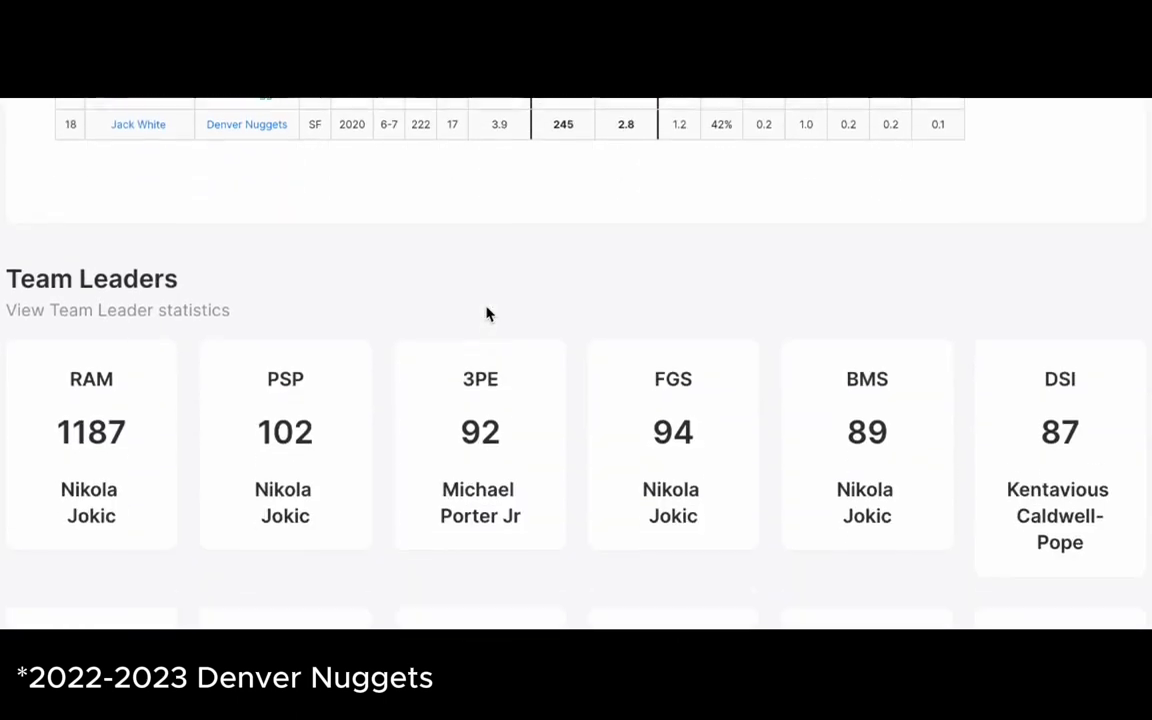
pyautogui.scroll(-3, 487, 313)
pyautogui.scroll(3, 487, 313)
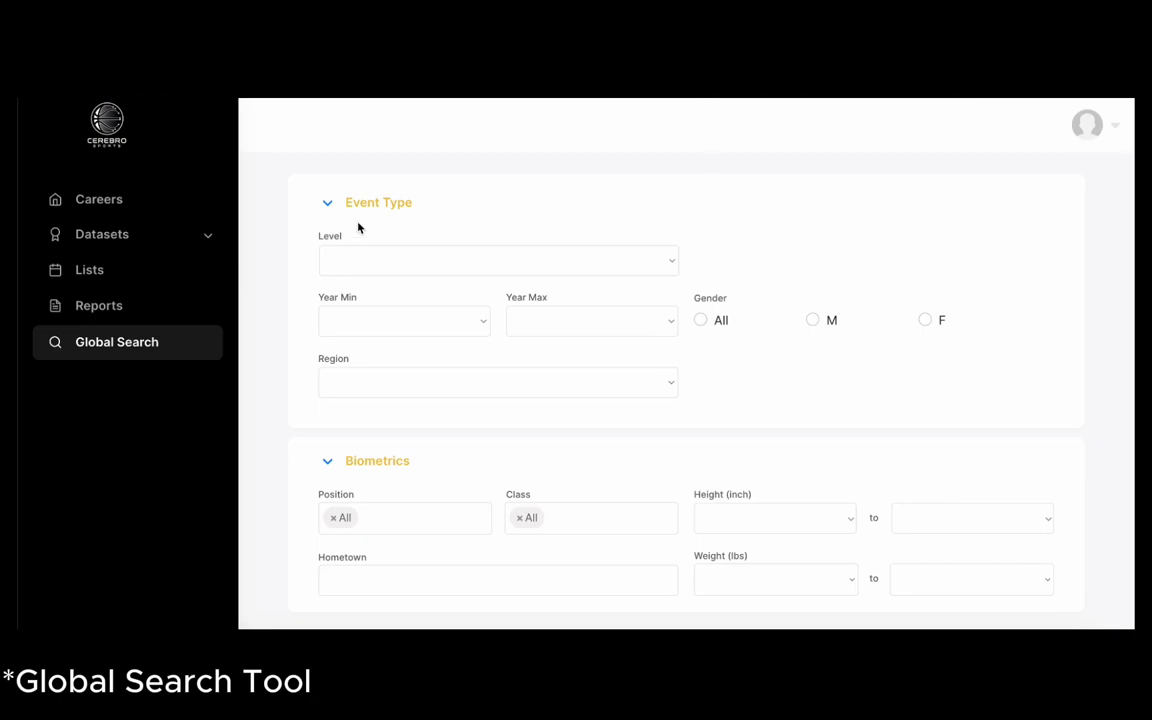
pyautogui.scroll(-1, 340, 228)
# Set the Global Search level to Pro with seasons from 2022 to 2023.
pyautogui.click(347, 249)
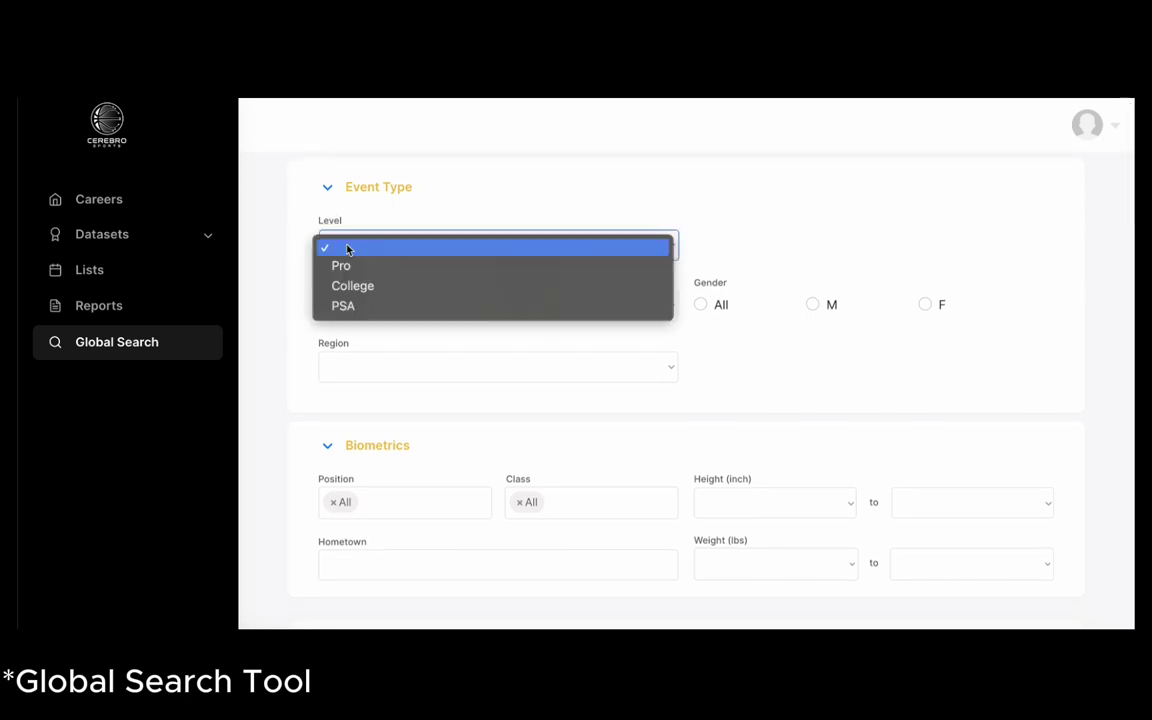
pyautogui.click(340, 265)
pyautogui.click(393, 306)
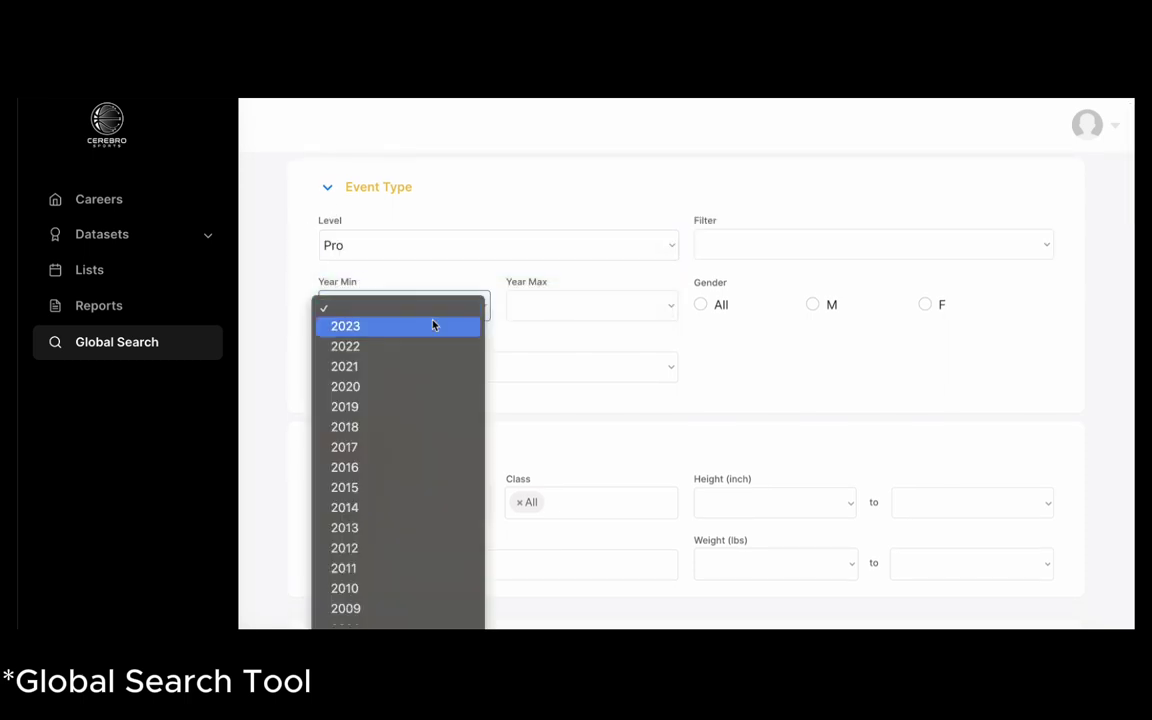
pyautogui.click(437, 346)
pyautogui.click(555, 306)
pyautogui.click(555, 327)
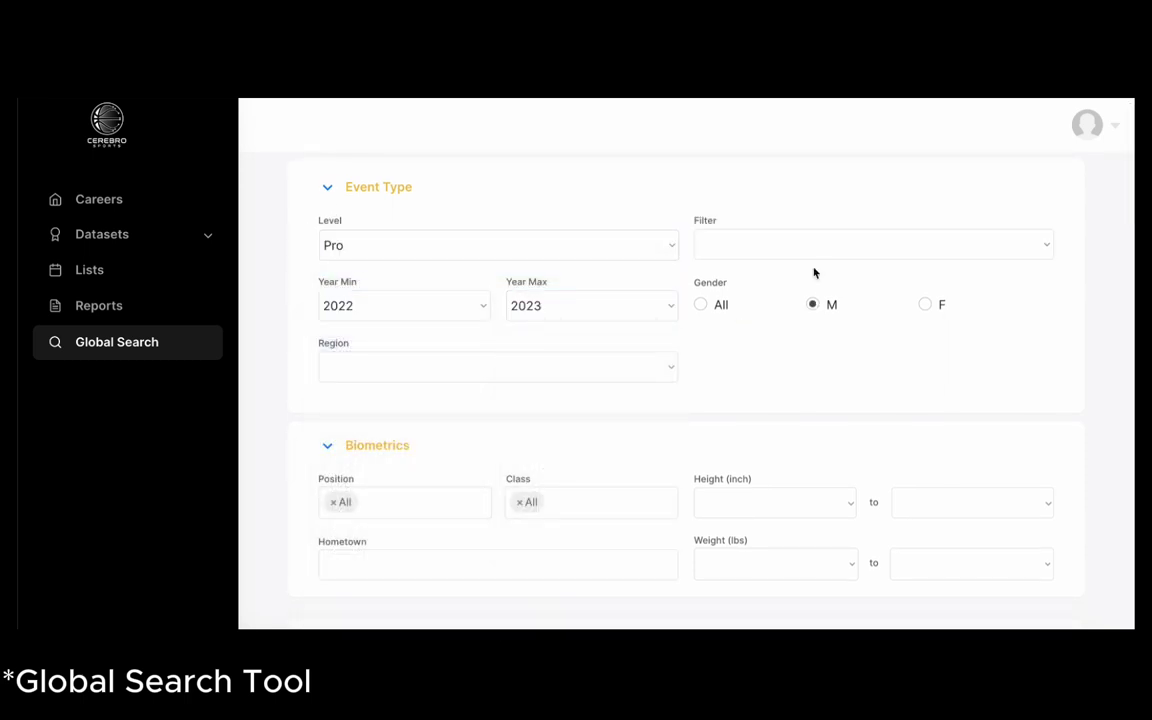
# Limit the search to the NBA filter and the Domestic region.
pyautogui.click(814, 246)
pyautogui.click(812, 264)
pyautogui.click(662, 367)
pyautogui.click(650, 386)
pyautogui.scroll(-1, 766, 388)
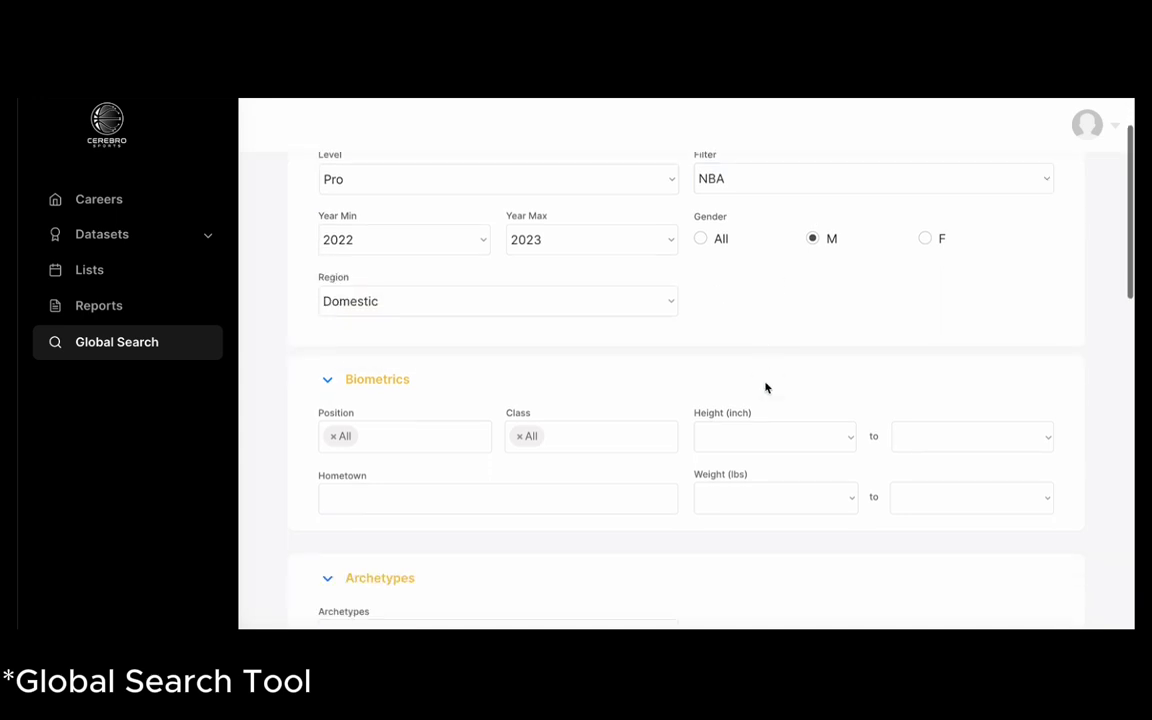
pyautogui.scroll(-3, 765, 388)
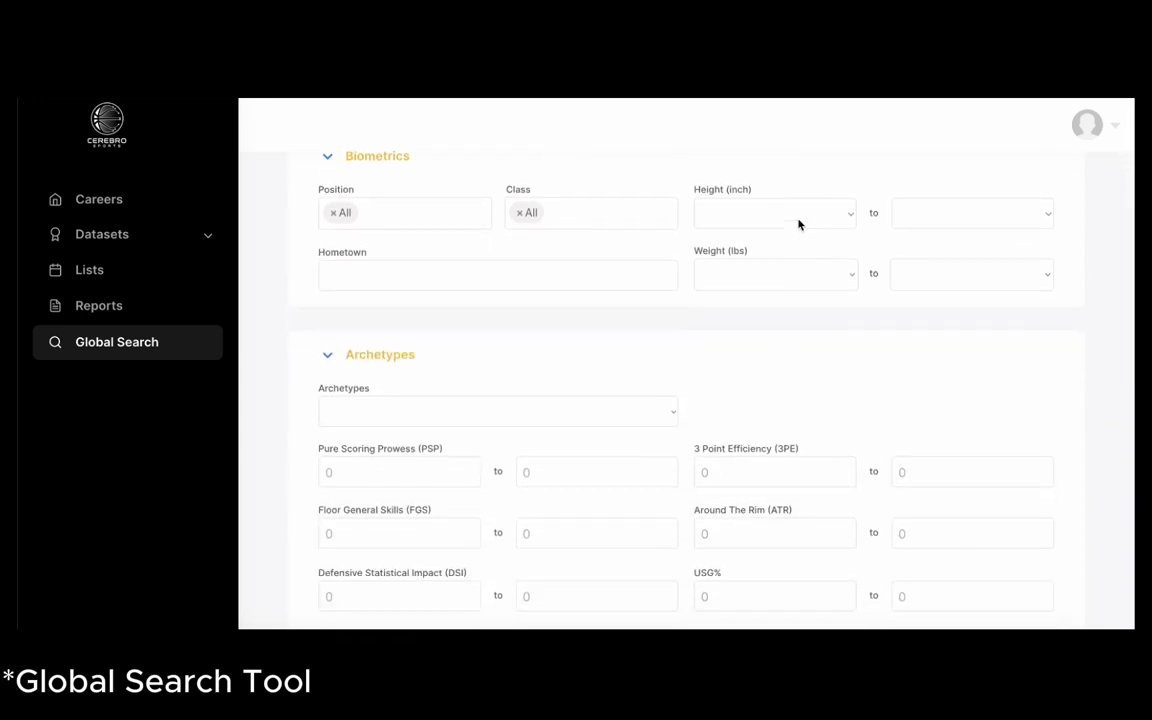
pyautogui.click(798, 224)
# Choose The Pure Scorer archetype, applying minimums such as PSP 75 and 3PE 75.
pyautogui.scroll(-1, 792, 355)
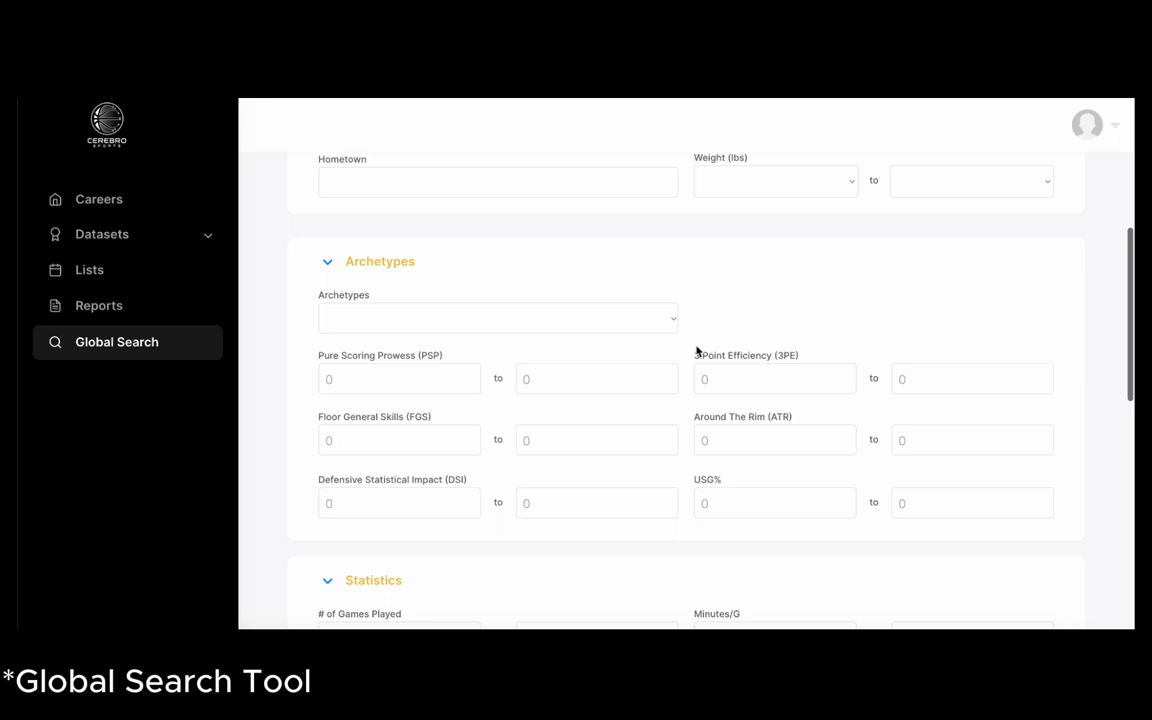
pyautogui.click(655, 319)
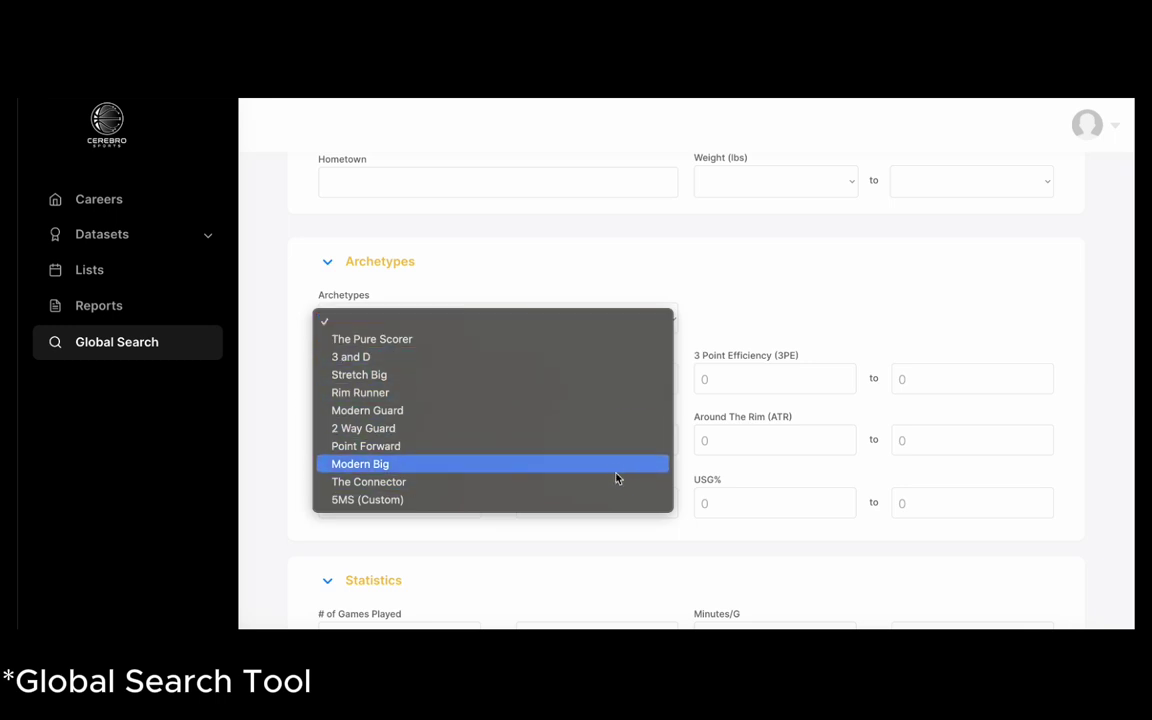
pyautogui.click(746, 290)
pyautogui.scroll(-6, 746, 292)
pyautogui.scroll(4, 748, 295)
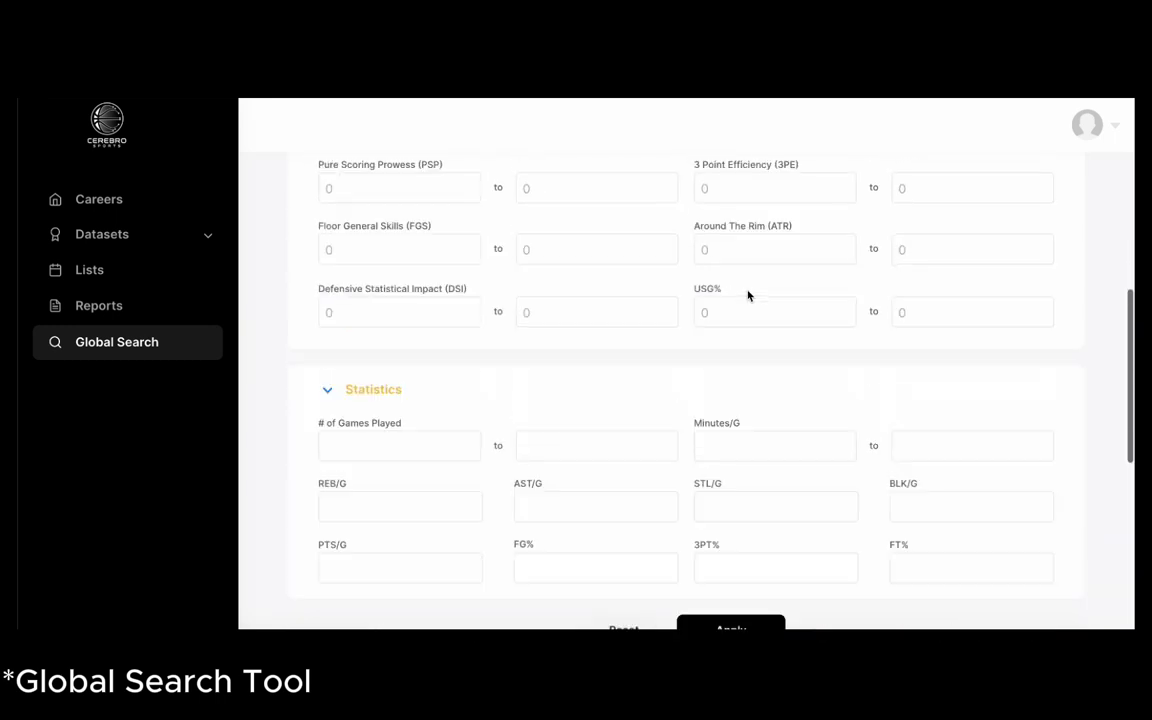
pyautogui.scroll(4, 746, 296)
pyautogui.scroll(-2, 748, 296)
pyautogui.scroll(1, 748, 296)
pyautogui.click(661, 306)
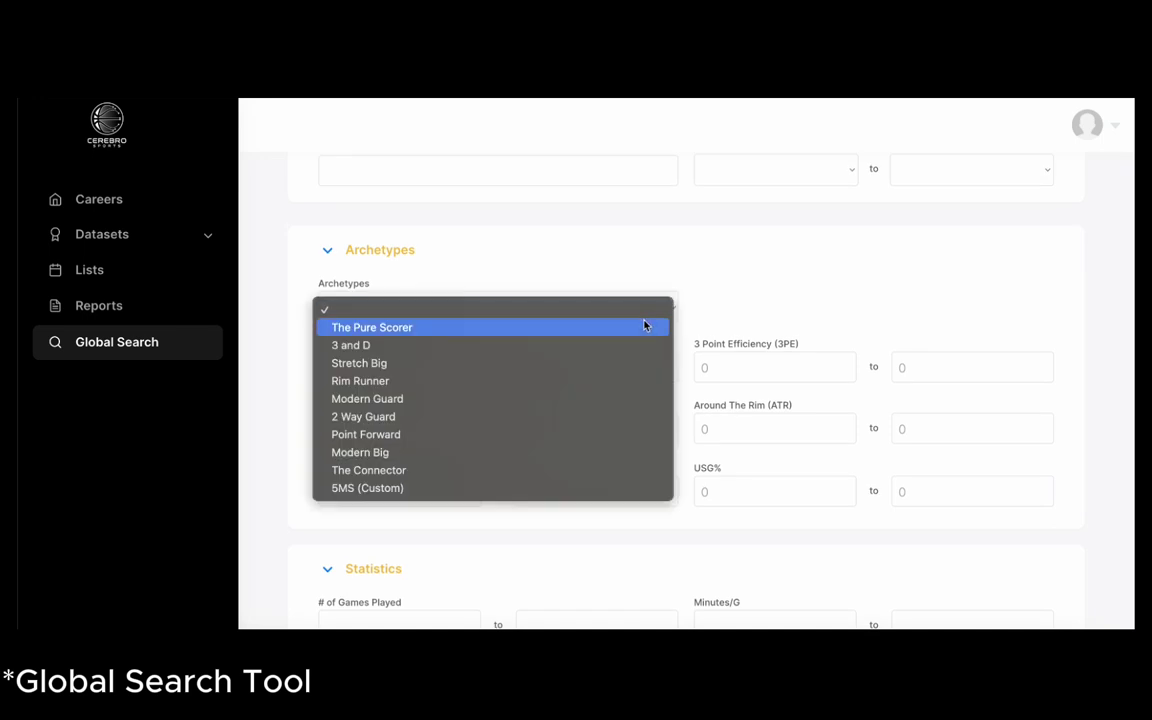
pyautogui.click(644, 325)
pyautogui.scroll(-4, 755, 390)
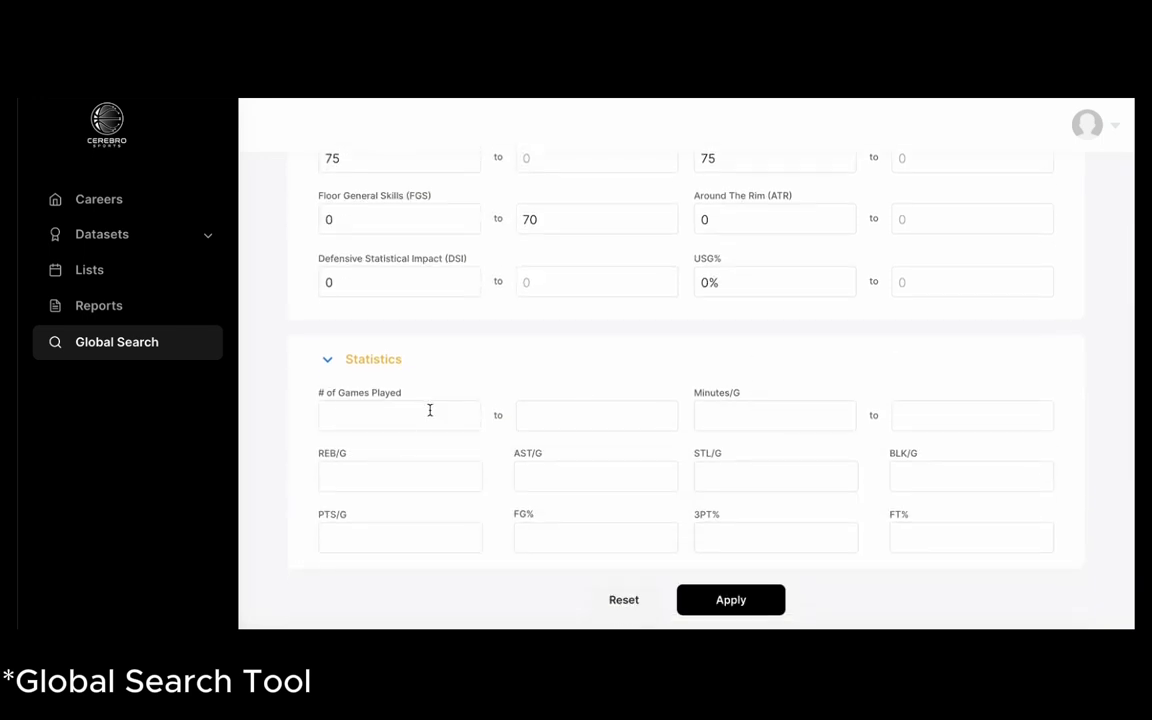
pyautogui.scroll(-2, 700, 472)
# Run the Pure Scorer search and scroll through the matching players.
pyautogui.click(733, 478)
pyautogui.scroll(-3, 586, 496)
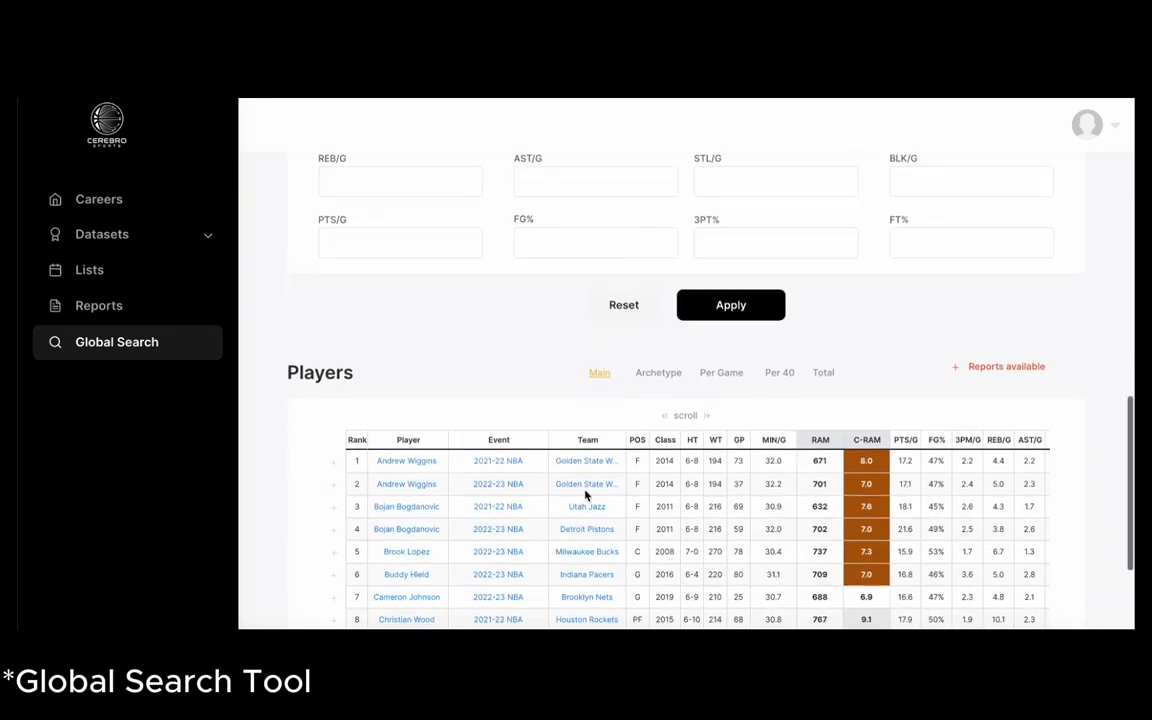
pyautogui.scroll(-5, 586, 496)
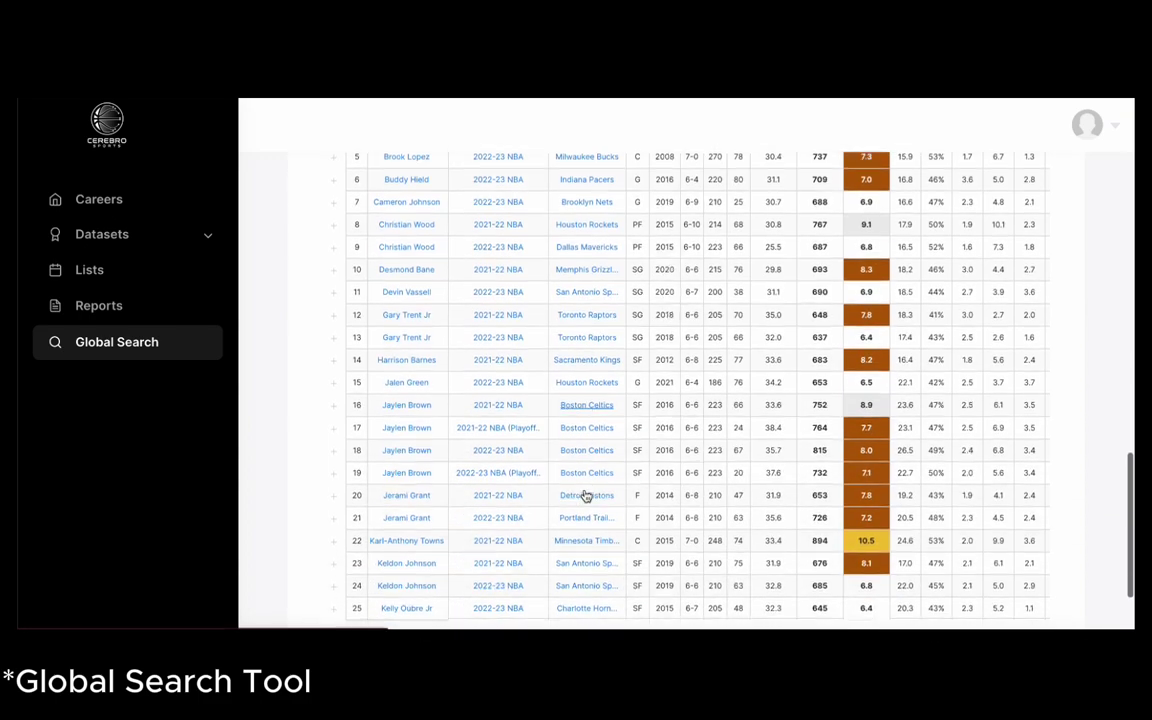
pyautogui.scroll(-5, 586, 496)
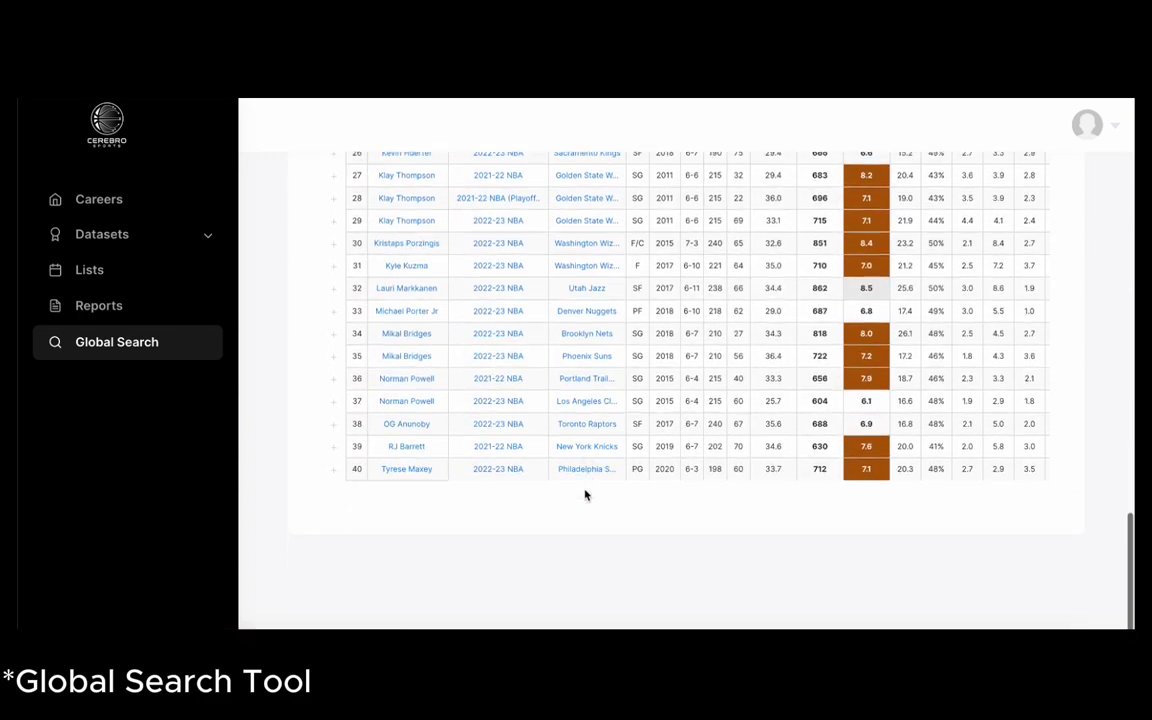
pyautogui.scroll(2, 586, 494)
pyautogui.scroll(10, 586, 494)
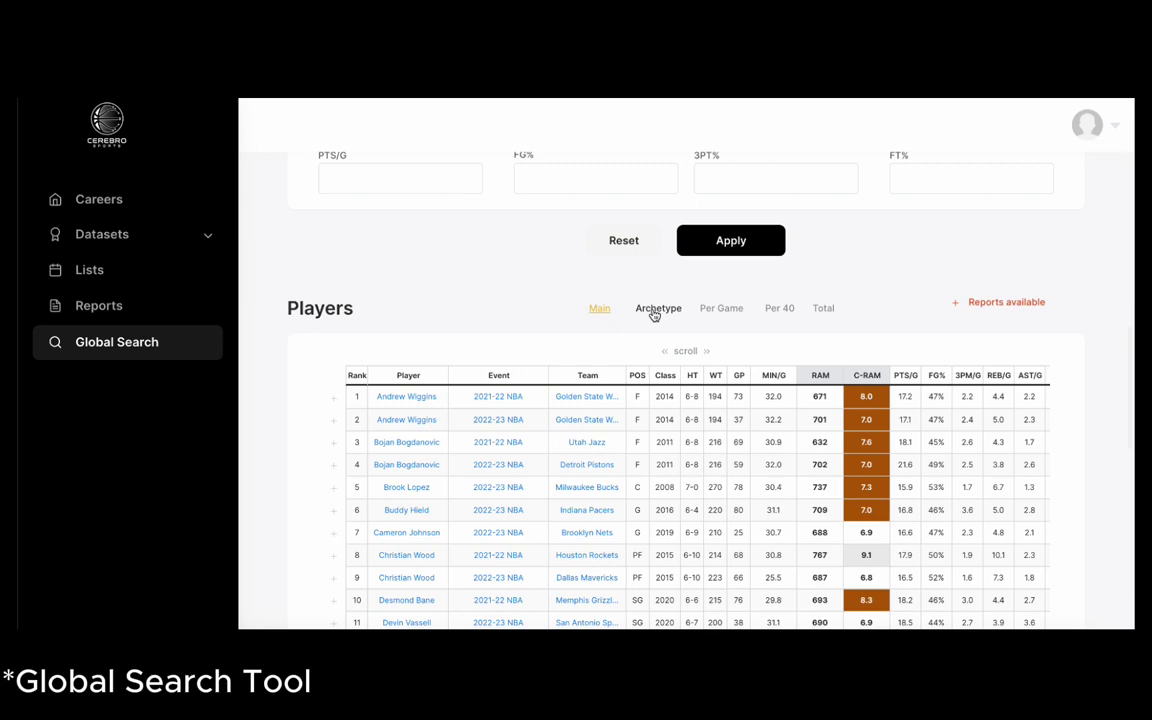
# Compare the results in the Per Game, Per 40 and Total stat views.
pyautogui.click(730, 383)
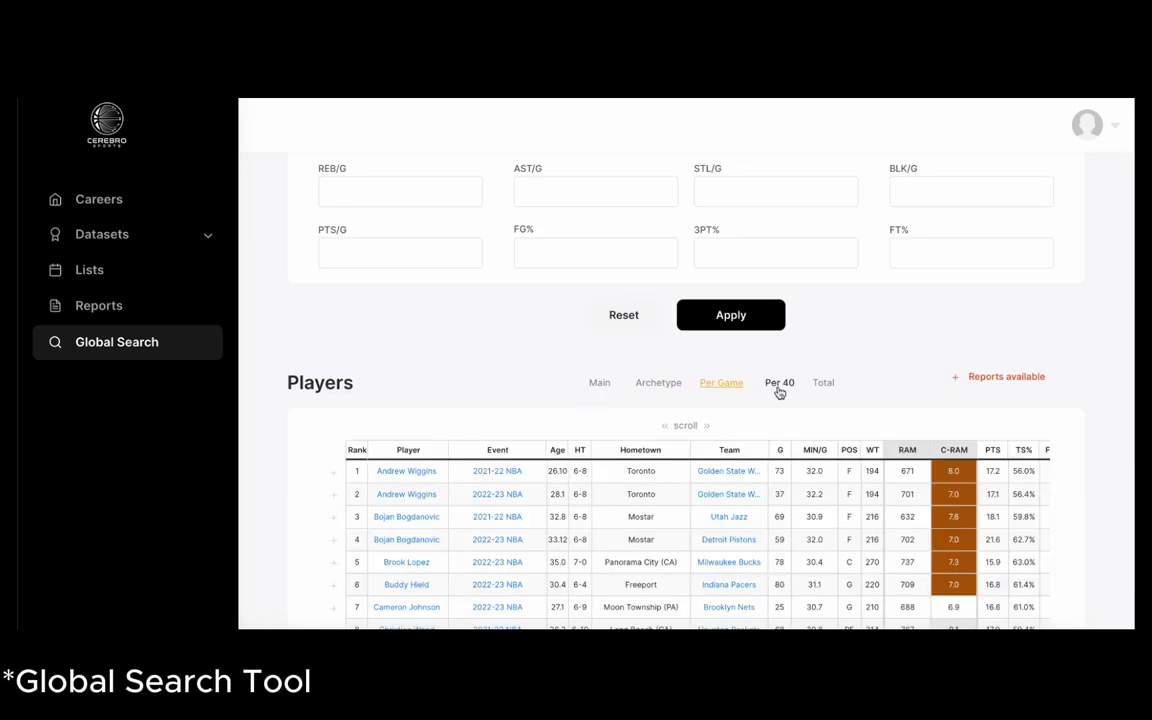
pyautogui.click(779, 384)
pyautogui.click(824, 386)
pyautogui.scroll(-3, 830, 437)
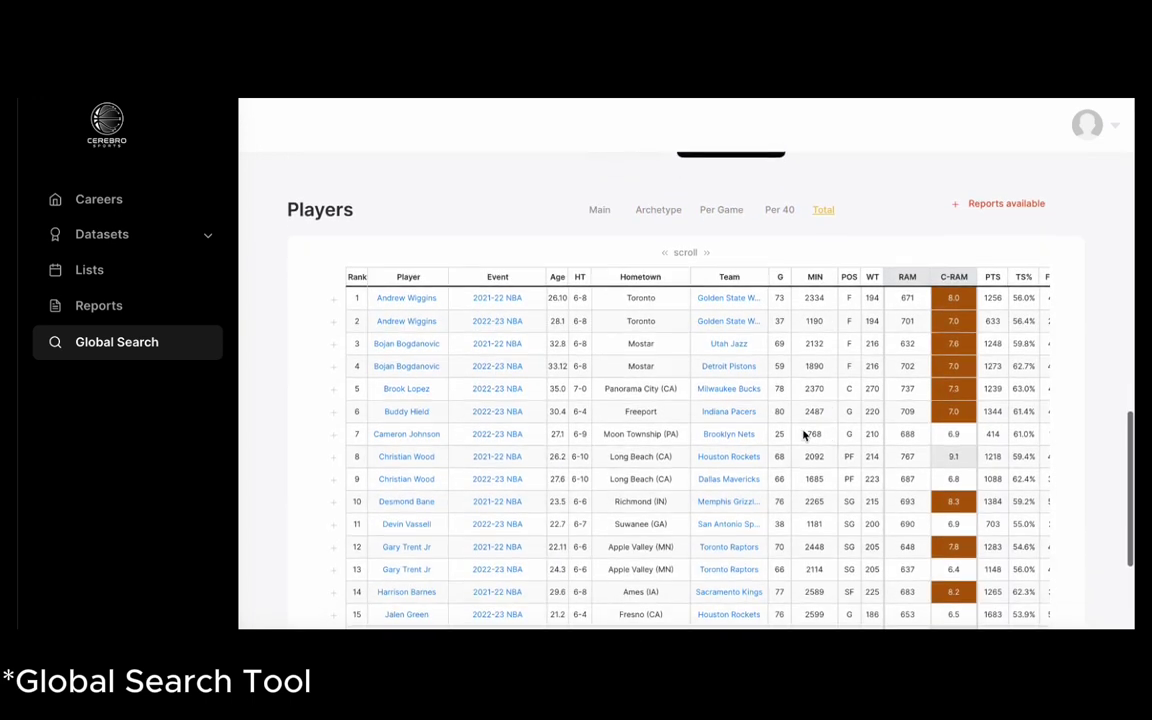
# Create a new list named 'Pure Scorers' for the top player and tick it.
pyautogui.click(336, 326)
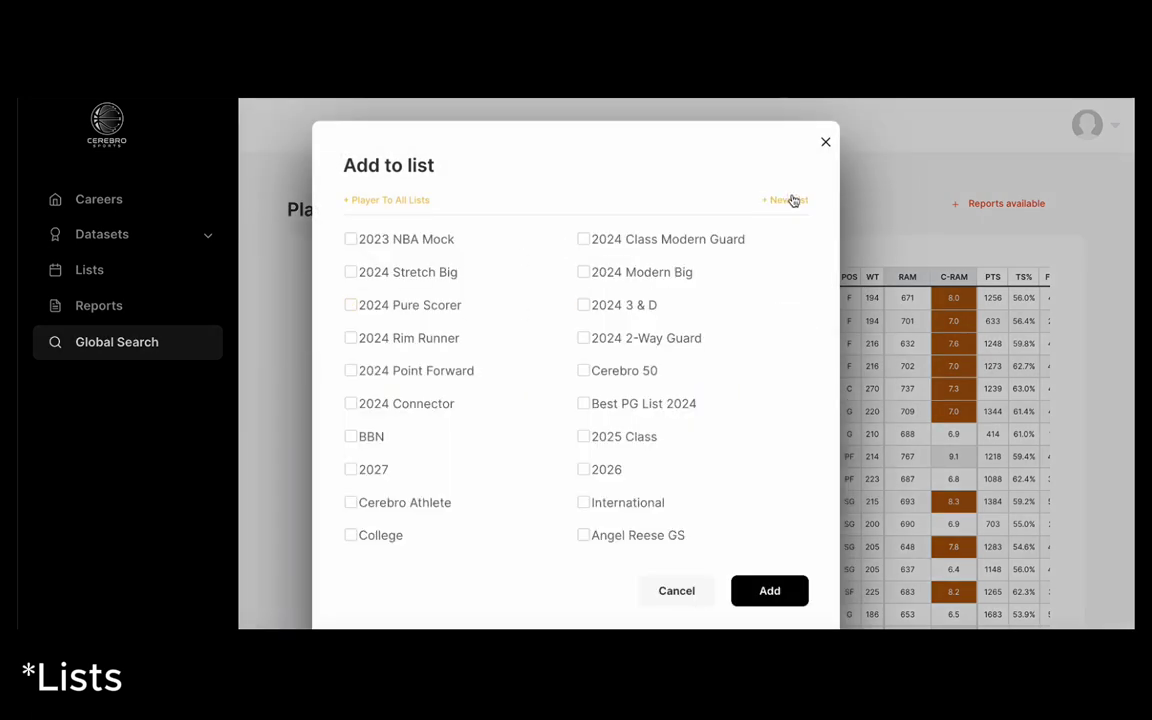
pyautogui.click(790, 198)
pyautogui.write('Pure Scorer')
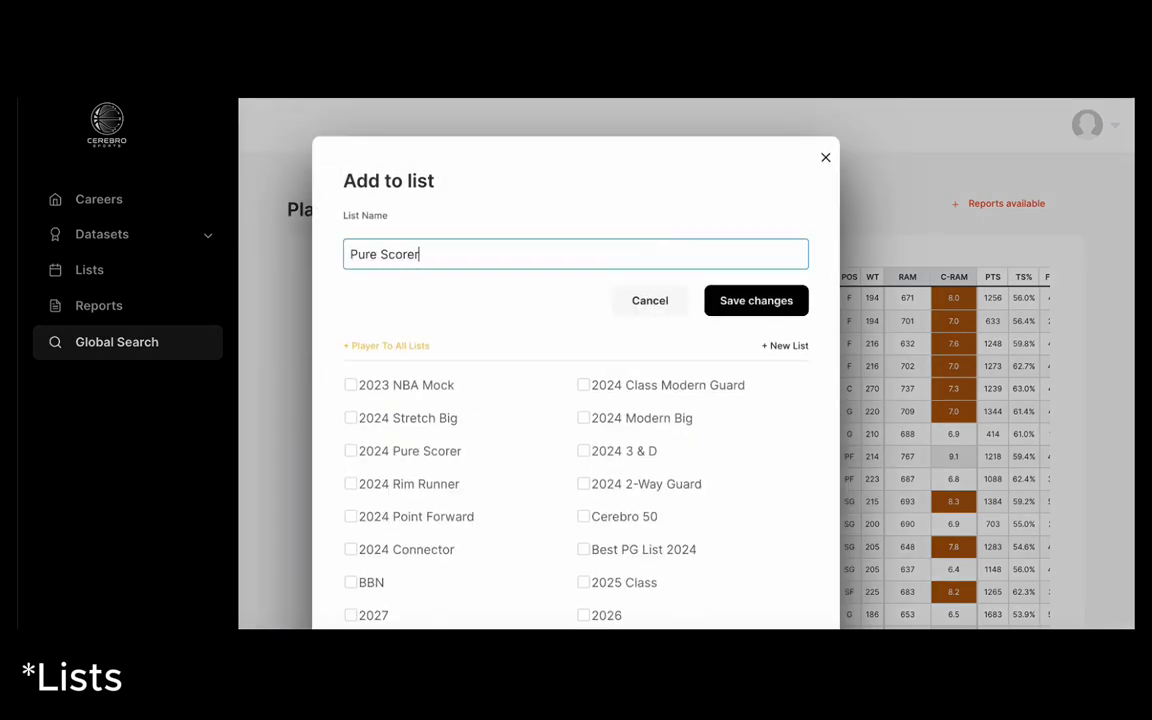
pyautogui.write('s')
pyautogui.click(790, 305)
pyautogui.scroll(-1, 696, 433)
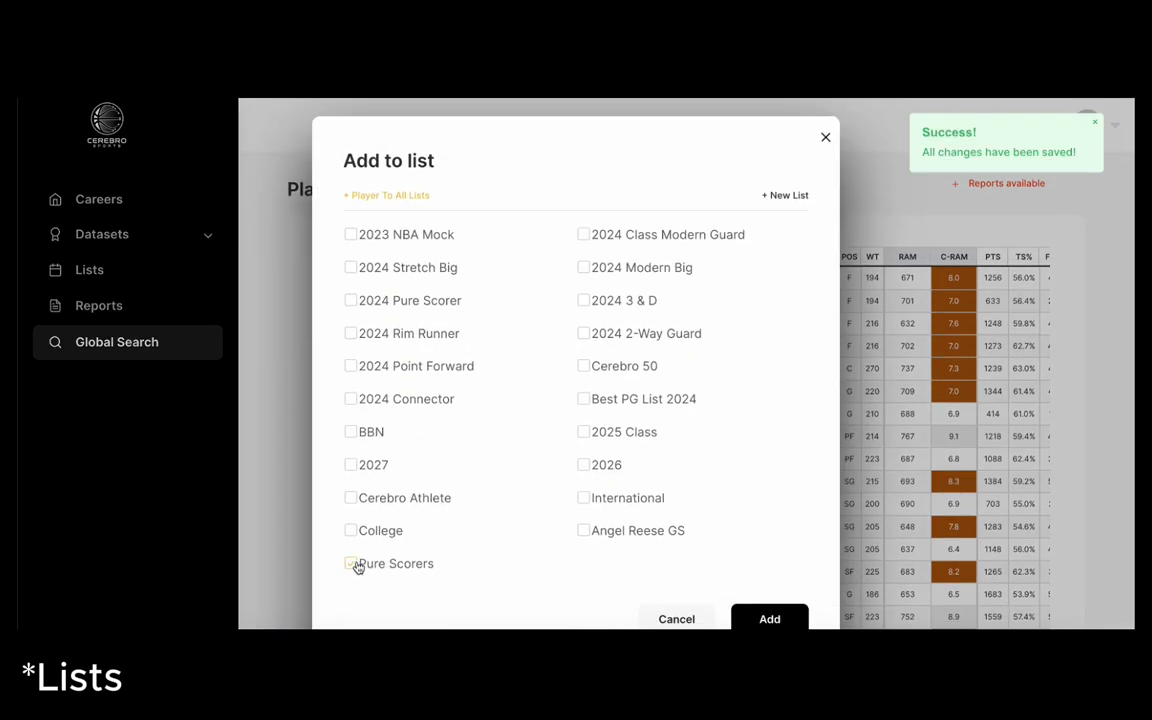
pyautogui.click(352, 565)
pyautogui.scroll(-3, 625, 512)
# Add the player to Pure Scorers, then open that list from Lists to confirm the entry.
pyautogui.click(784, 508)
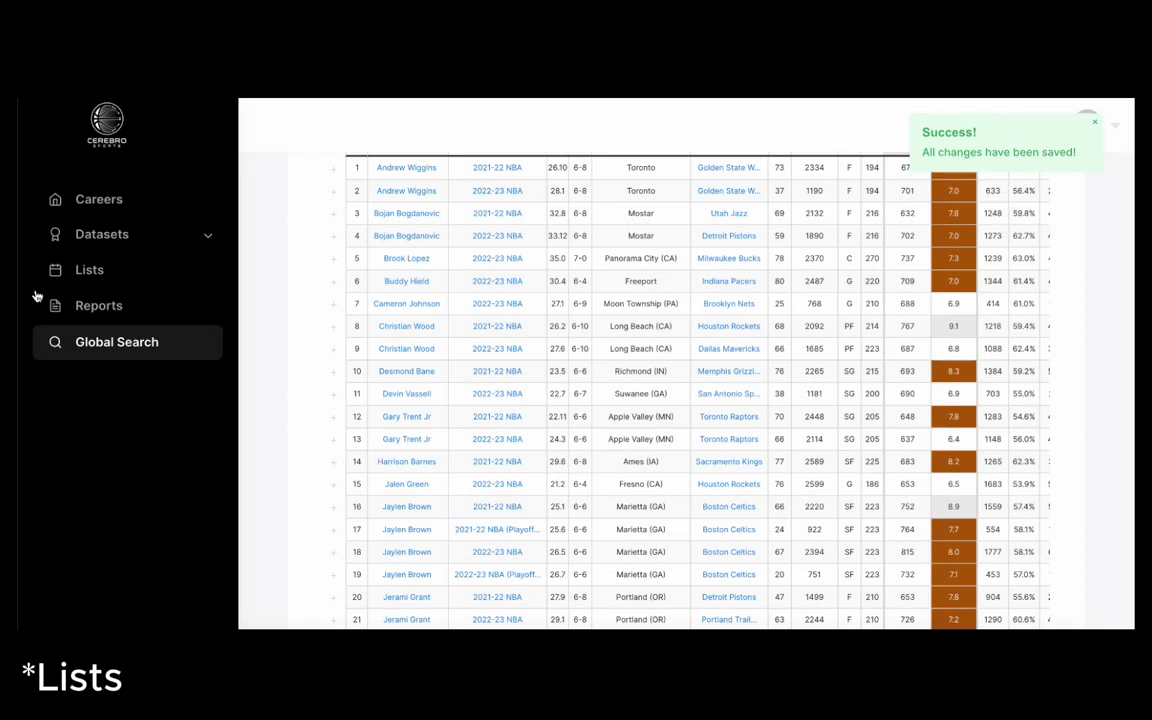
pyautogui.click(90, 273)
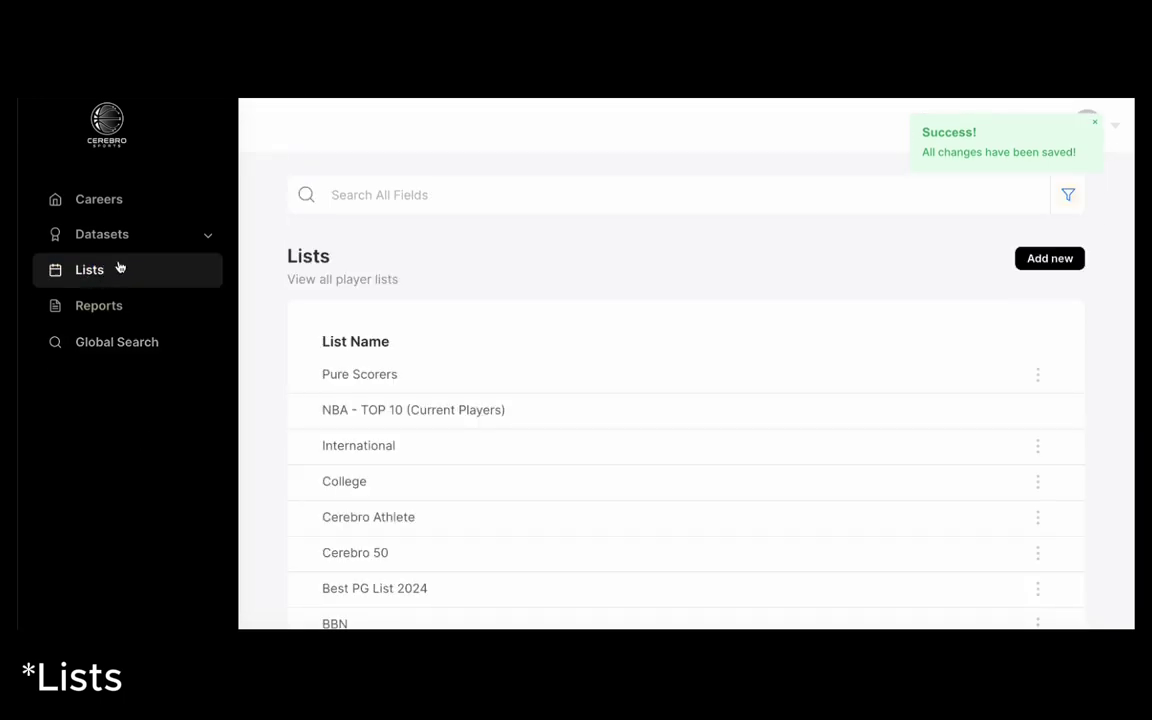
pyautogui.click(362, 386)
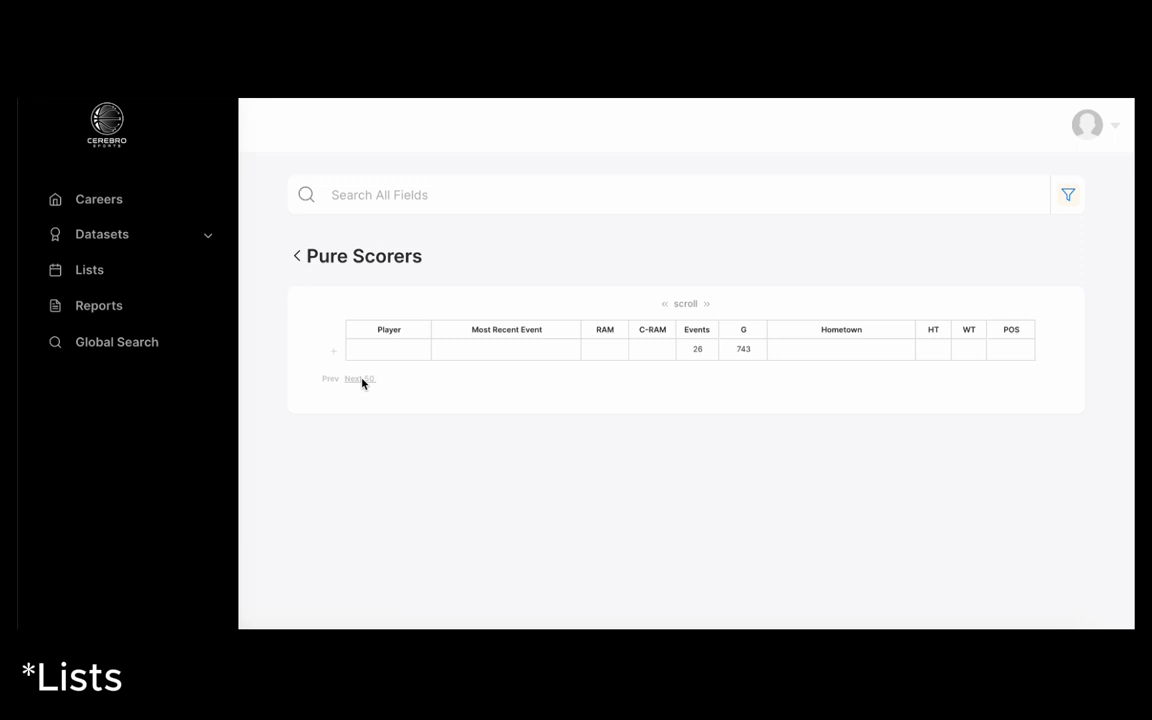